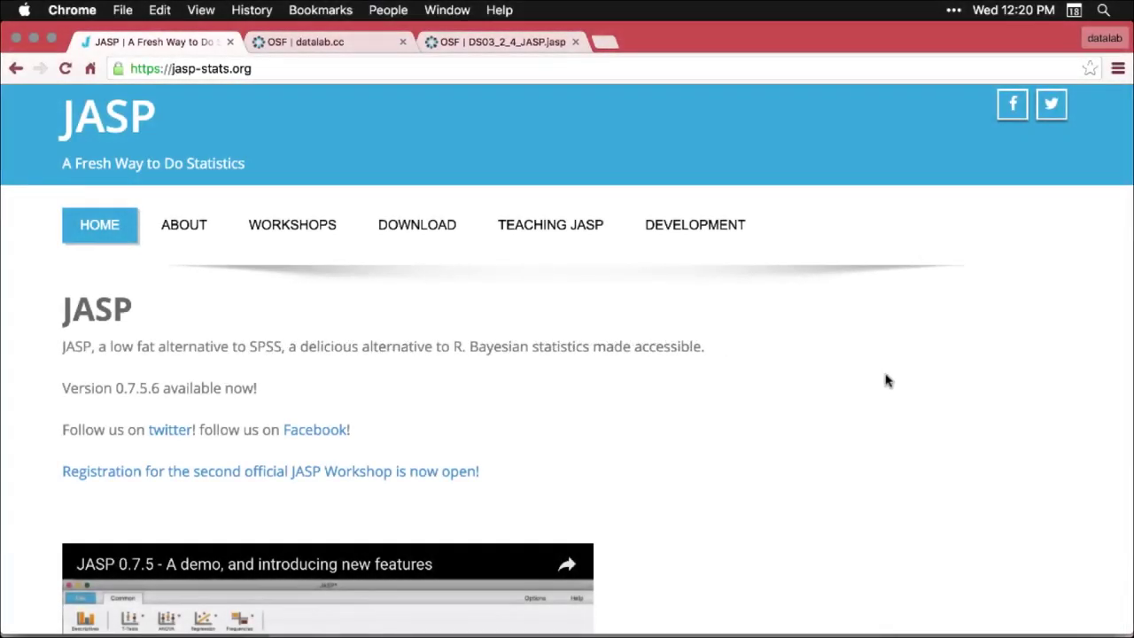
- Scroll through the JASP website to review the version 0.7.5.6 download links
scroll(885, 381, "down", 3)
scroll(886, 381, "down", 5)
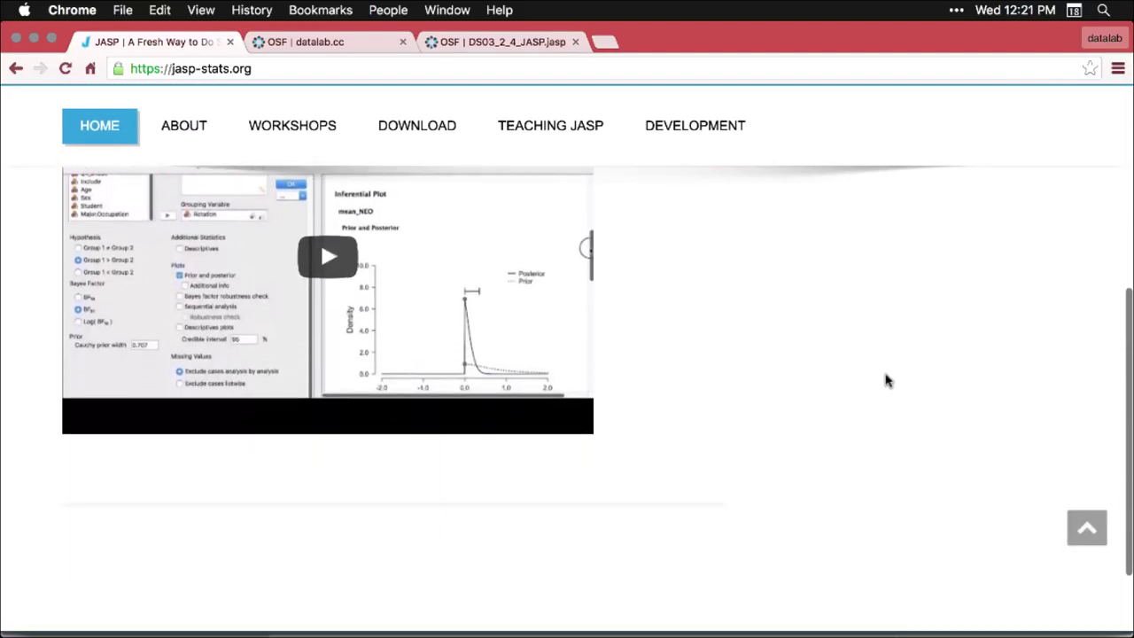
scroll(886, 381, "up", 3)
scroll(885, 381, "up", 1)
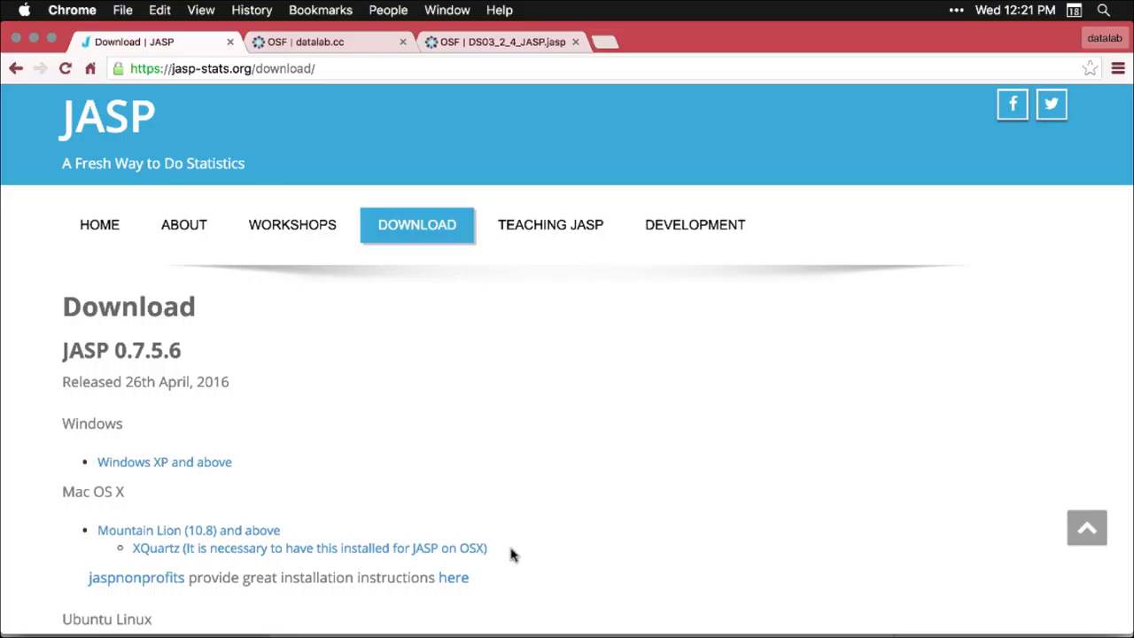
scroll(511, 554, "down", 5)
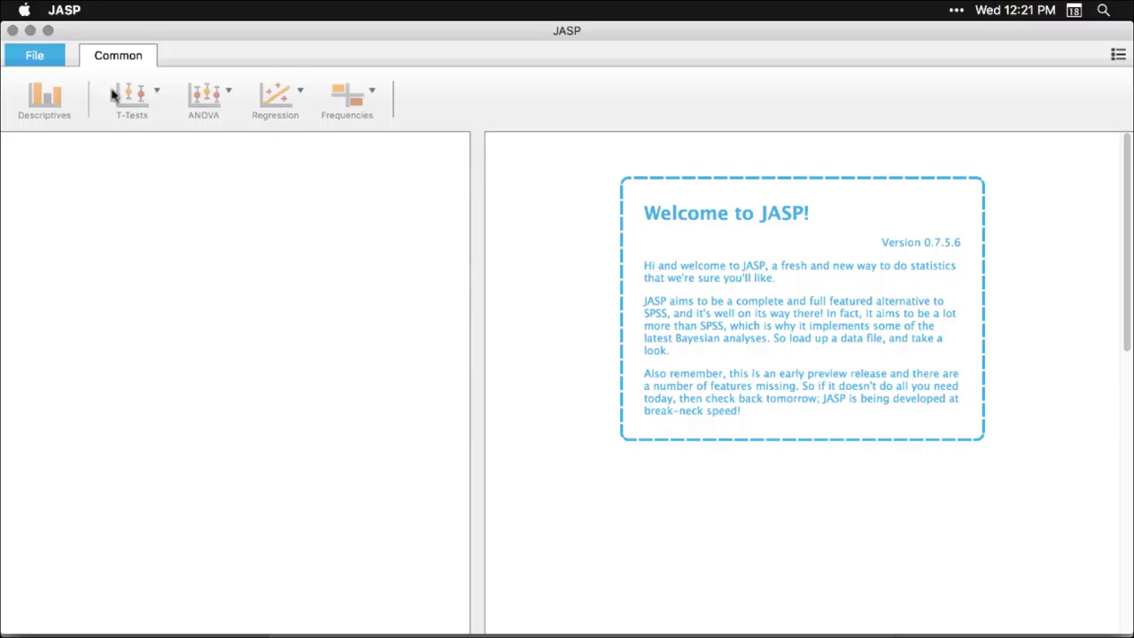
- Load the Big 5 example data set from File > Examples and widen the data grid
left_click(36, 57)
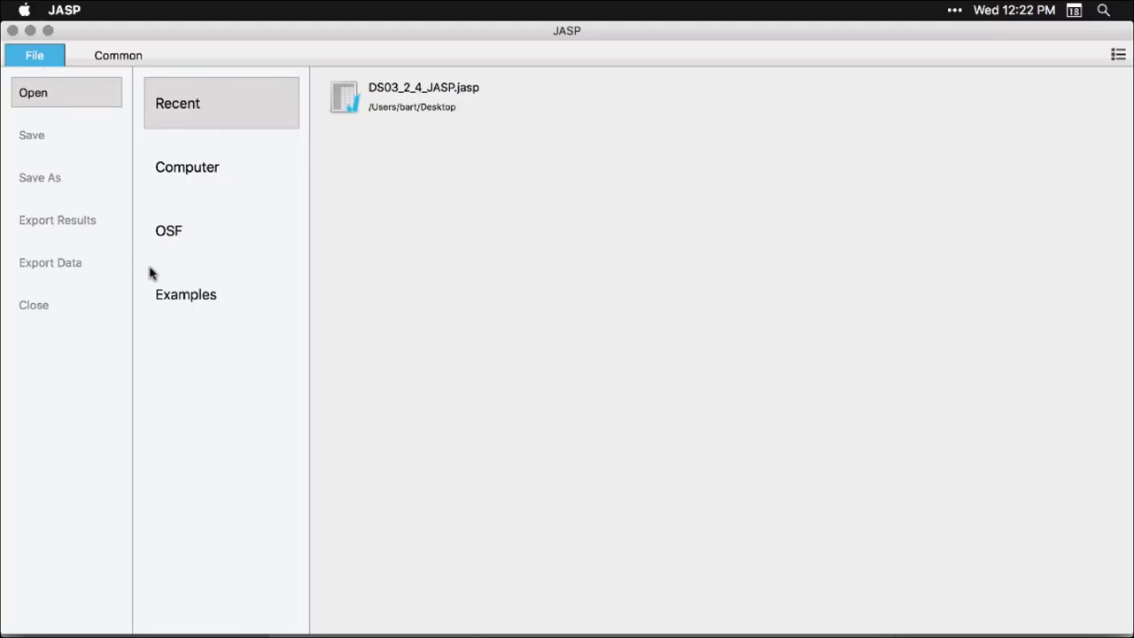
left_click(186, 302)
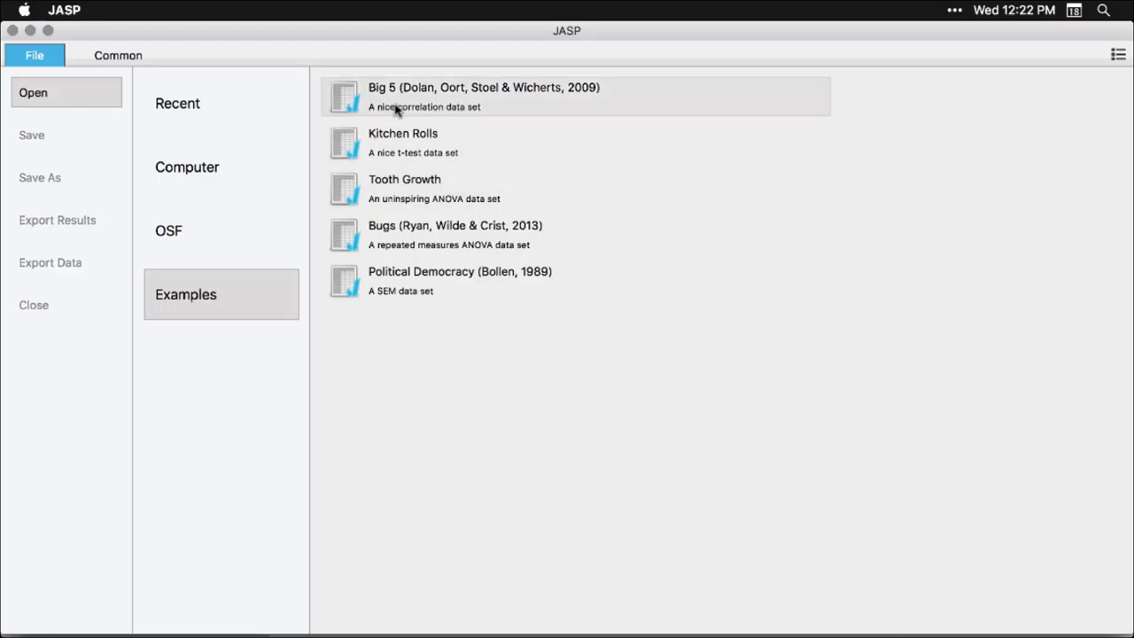
left_click(544, 110)
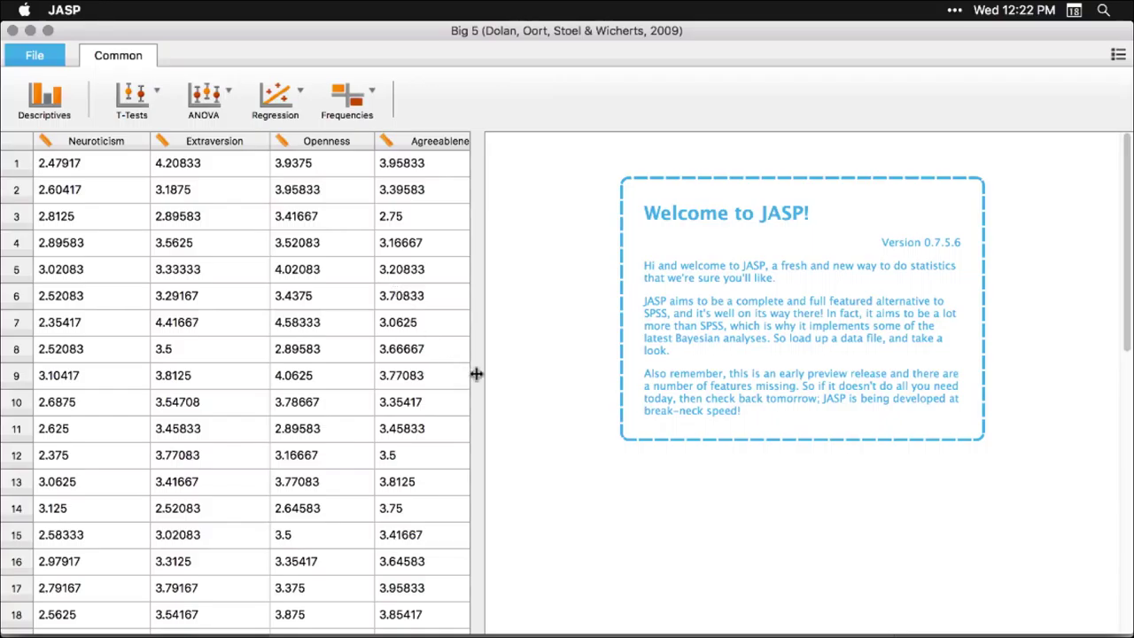
left_click_drag(476, 373, 422, 385)
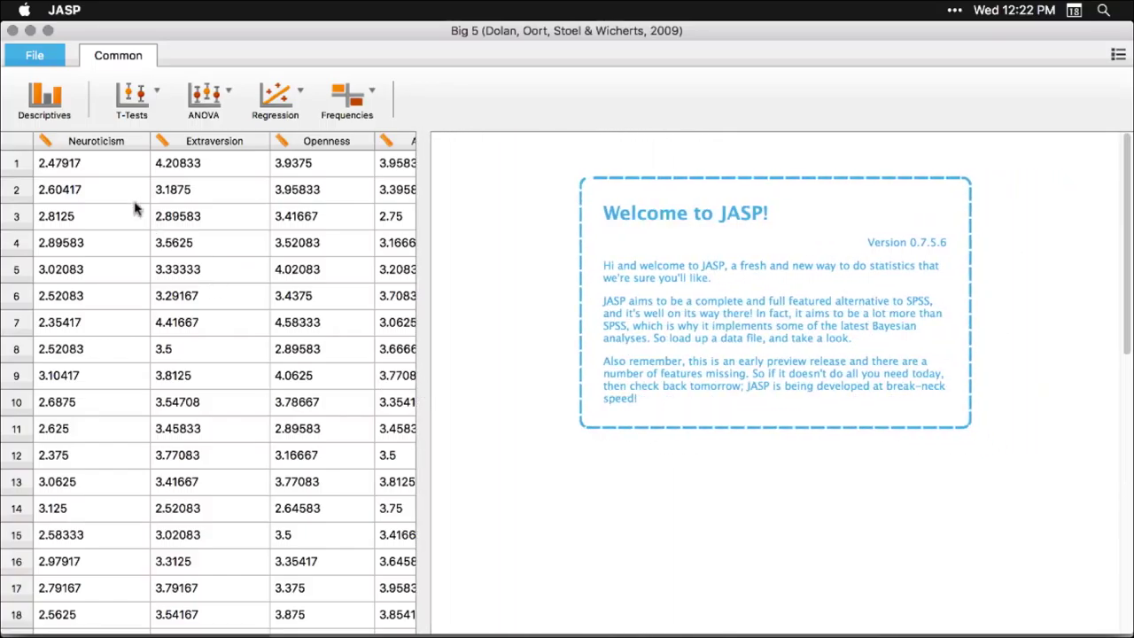
- Run Descriptives on all five personality variables, Neuroticism through Openness
left_click(45, 99)
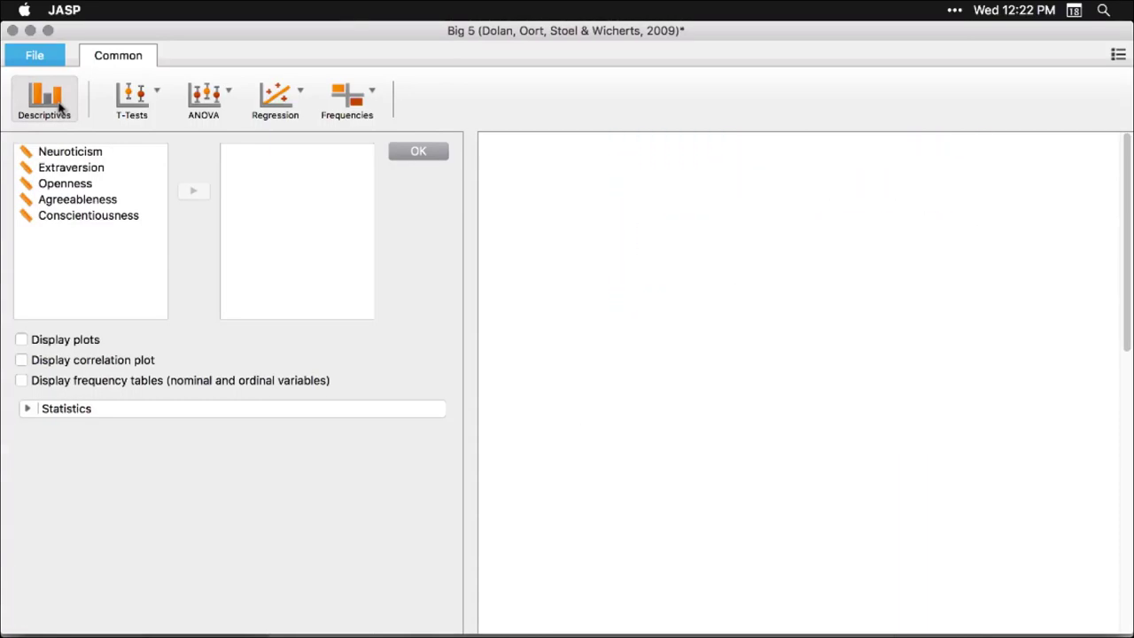
left_click(68, 152)
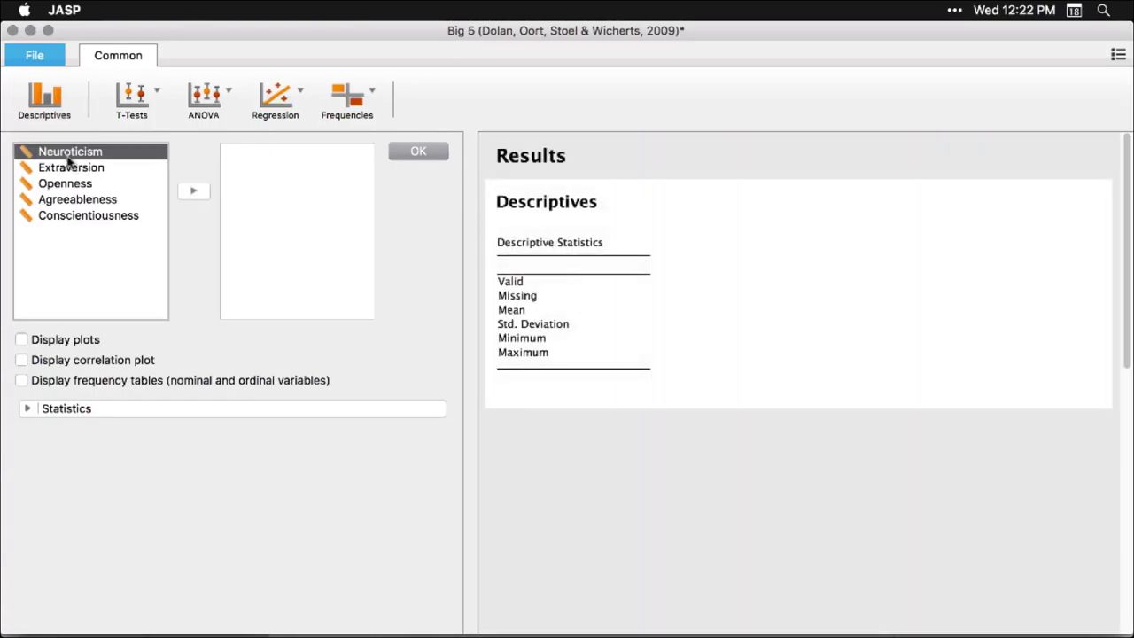
left_click(63, 218, "shift")
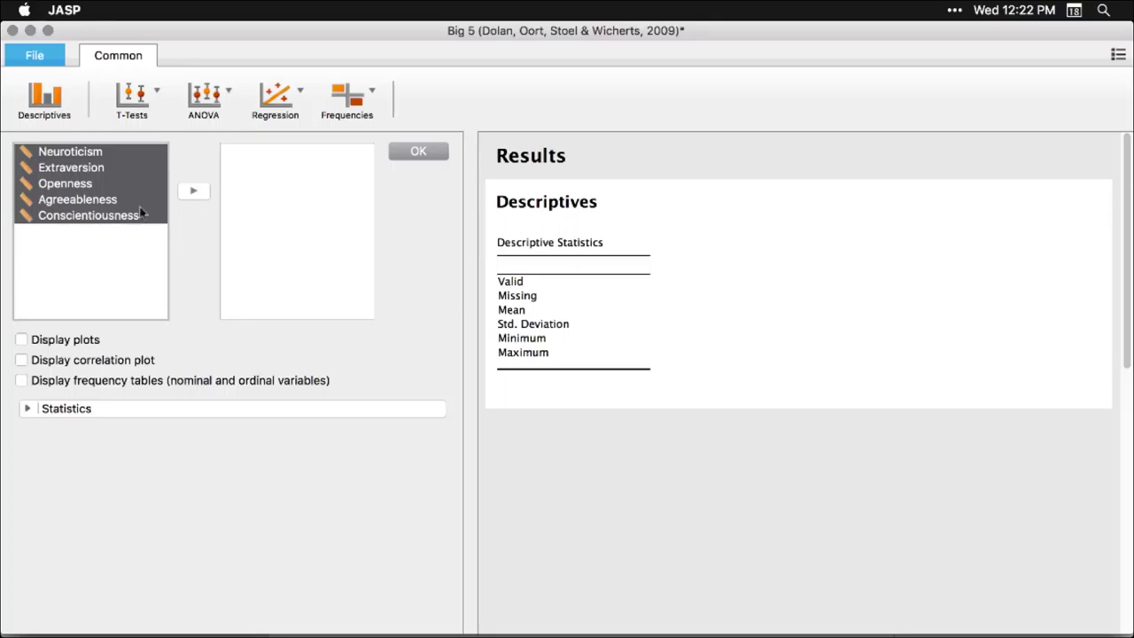
left_click(195, 194)
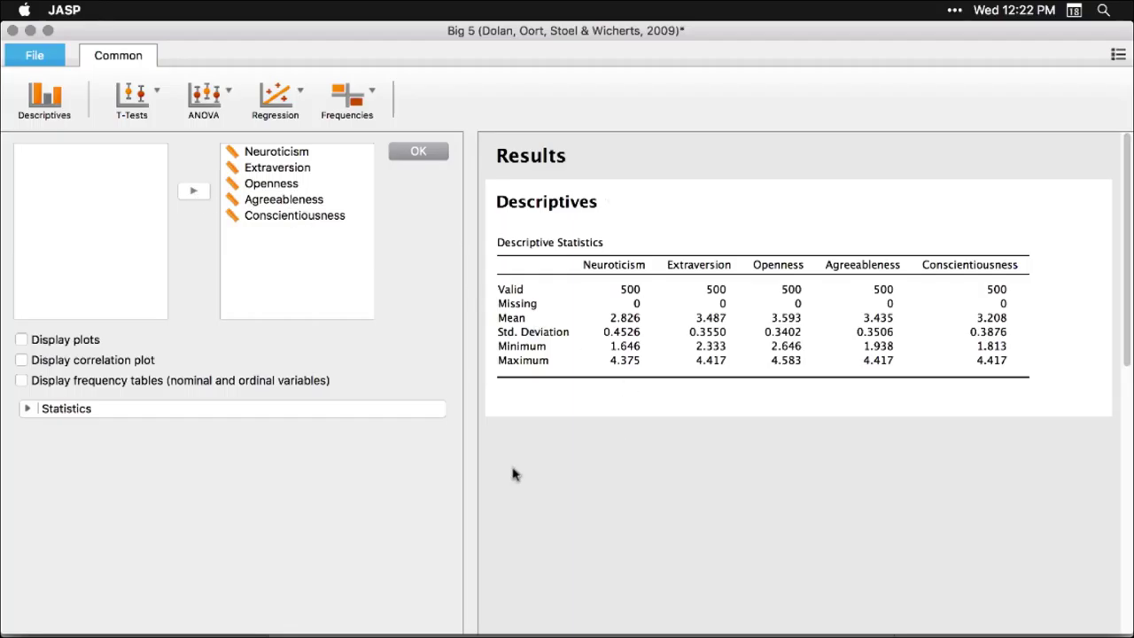
- Add quartiles and the median to the Descriptive Statistics table
left_click(27, 407)
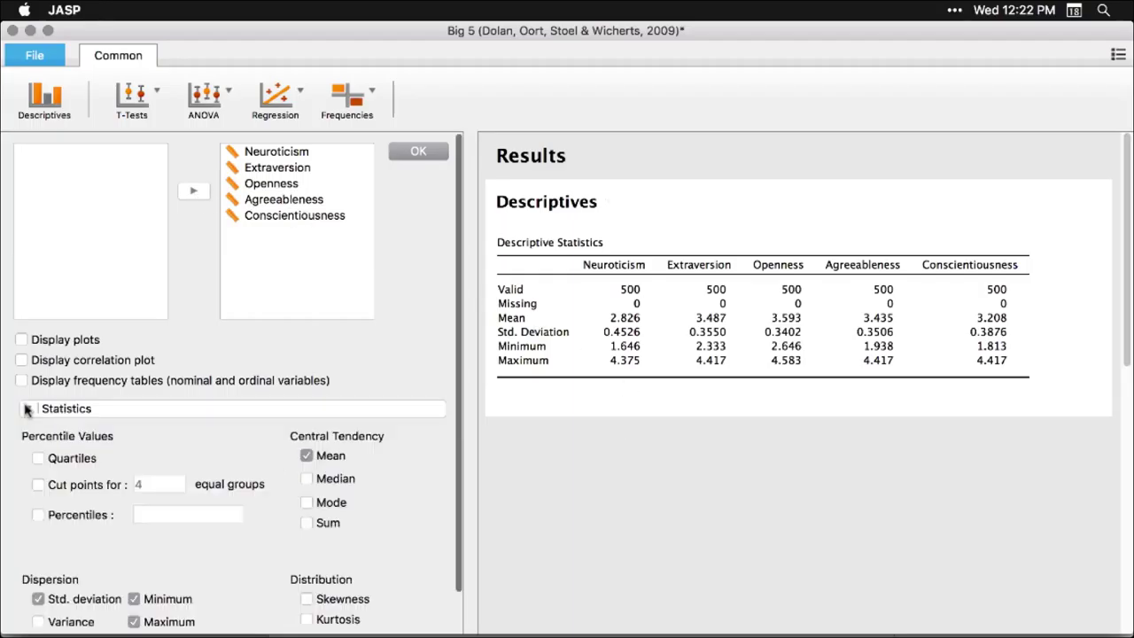
left_click(37, 459)
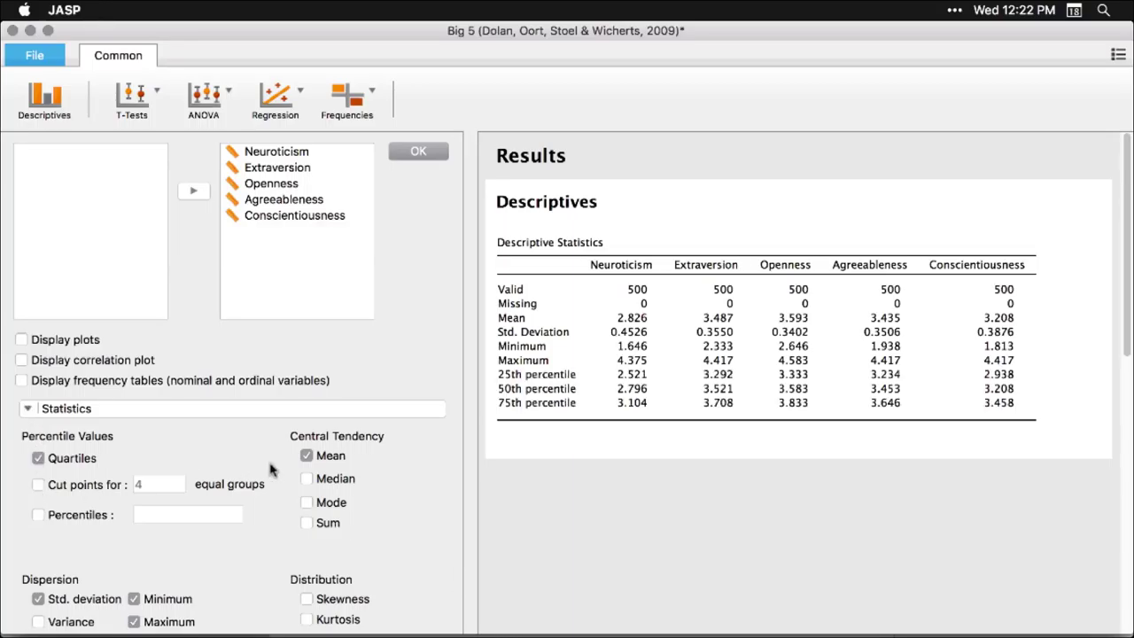
left_click(307, 480)
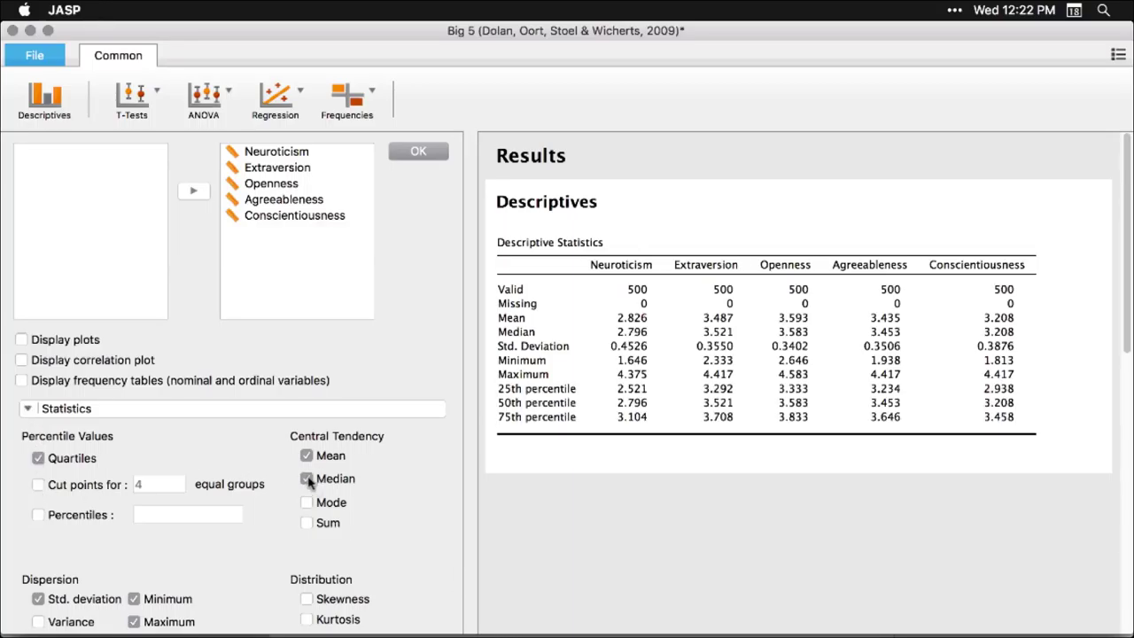
- Turn on distribution plots for all five personality variables
left_click(21, 340)
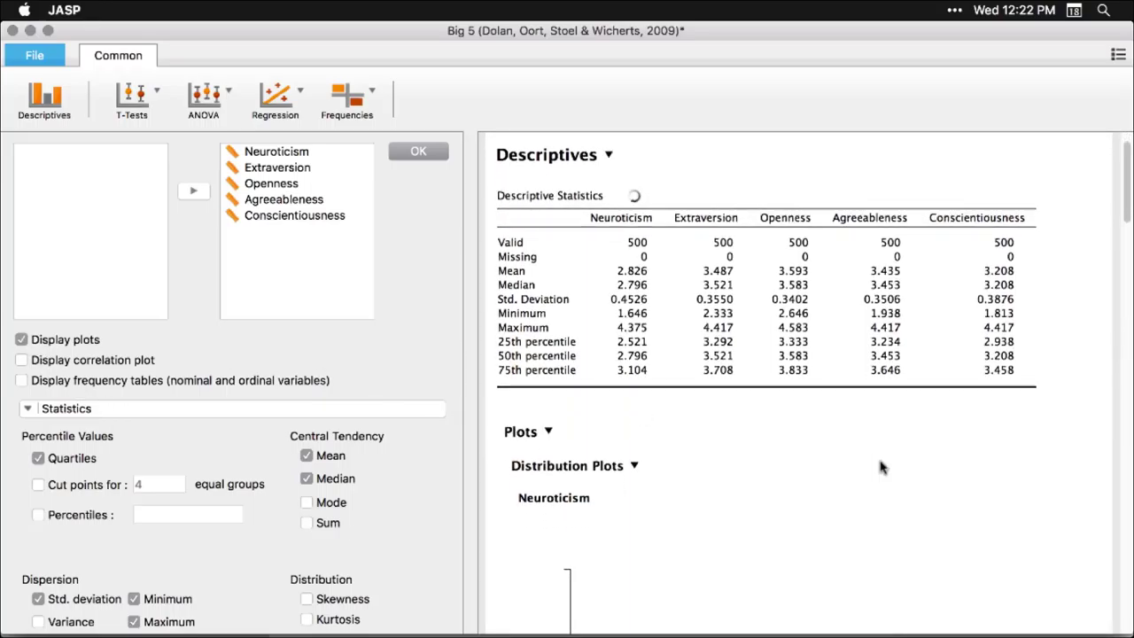
scroll(881, 466, "down", 10)
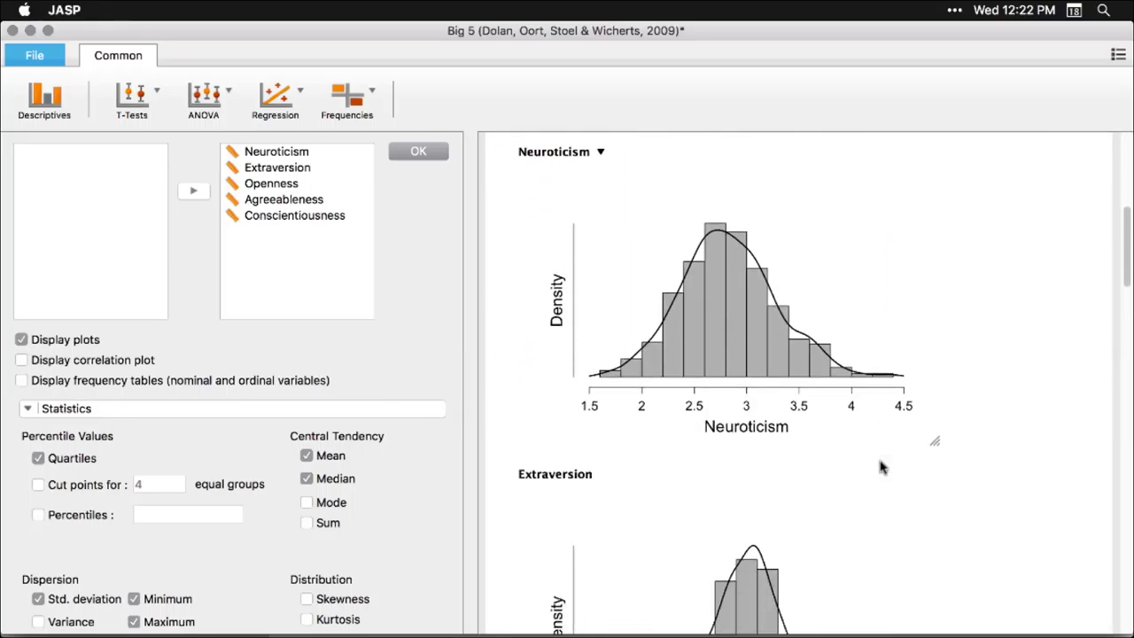
scroll(880, 467, "down", 10)
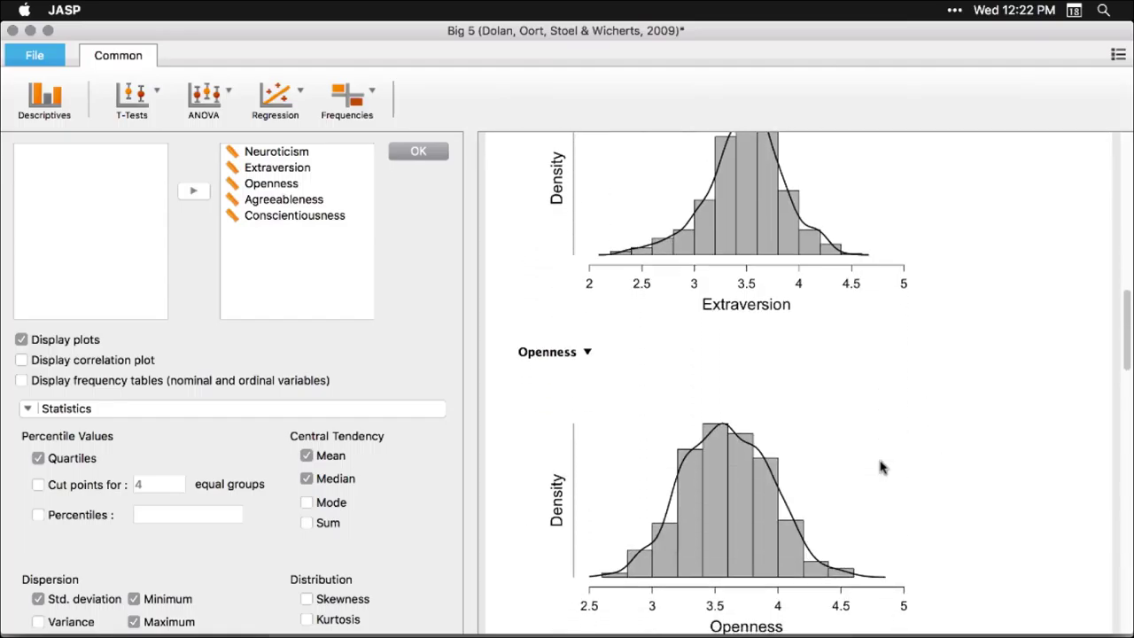
scroll(880, 467, "up", 20)
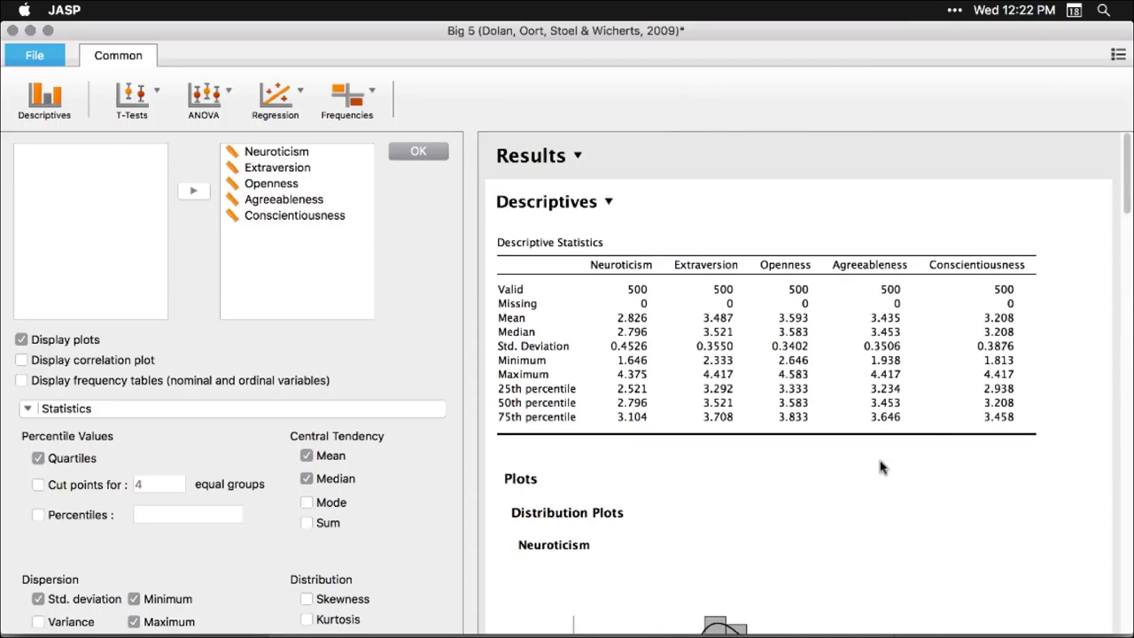
scroll(779, 564, "down", 4)
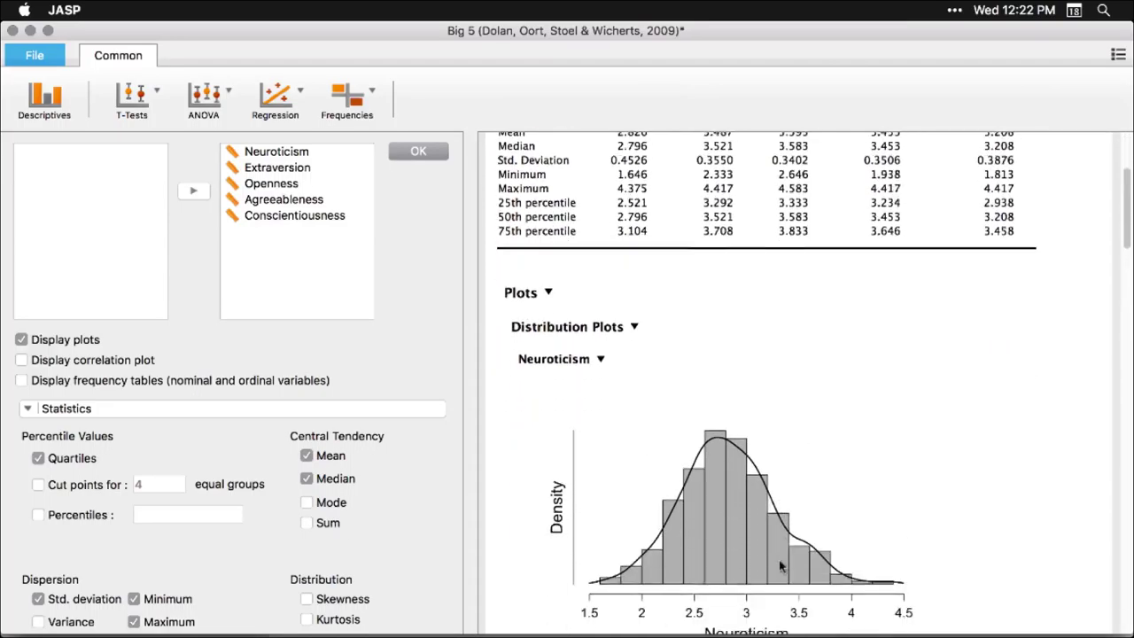
scroll(779, 565, "down", 1)
- Shrink the distribution plots to small thumbnails, then enlarge them again
mouse_move(935, 624)
left_click_drag(934, 625, 640, 444)
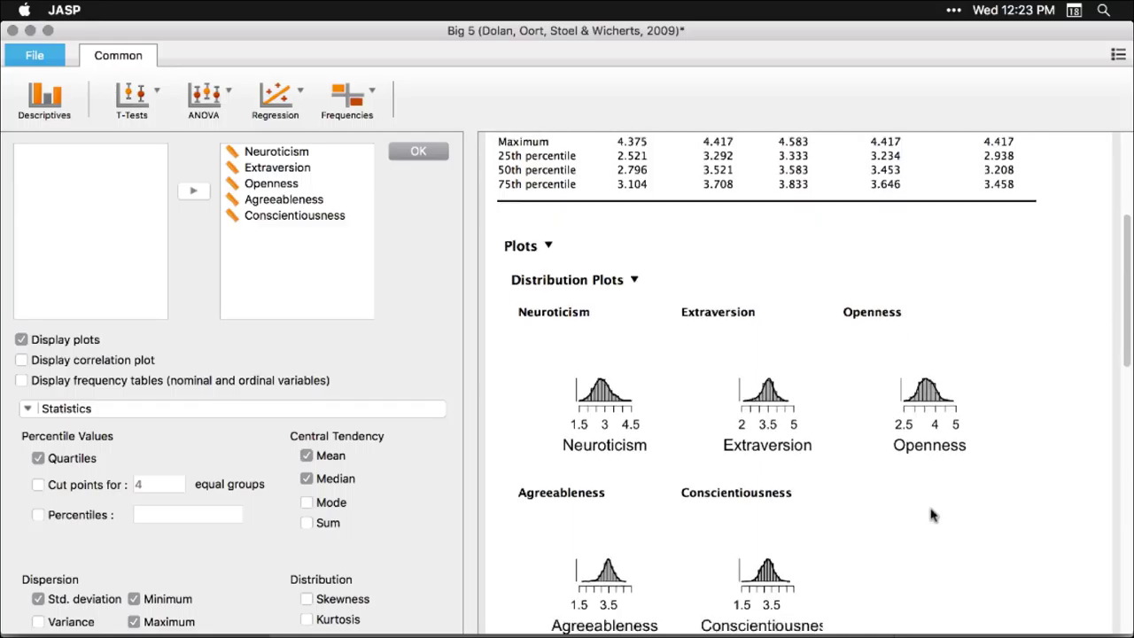
mouse_move(808, 420)
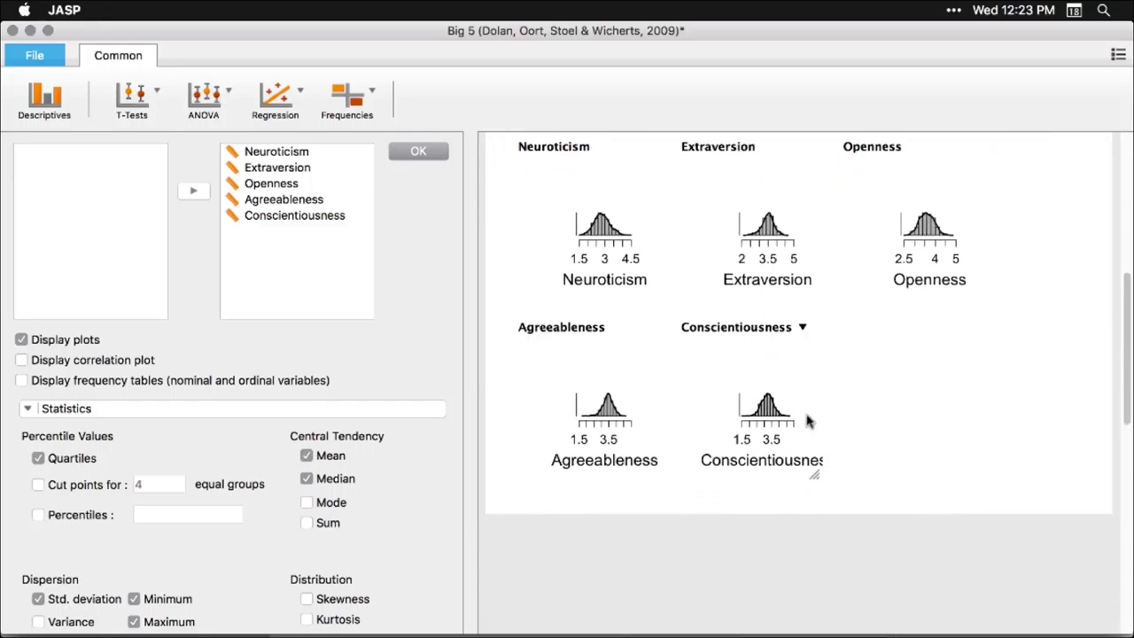
scroll(808, 421, "up", 3)
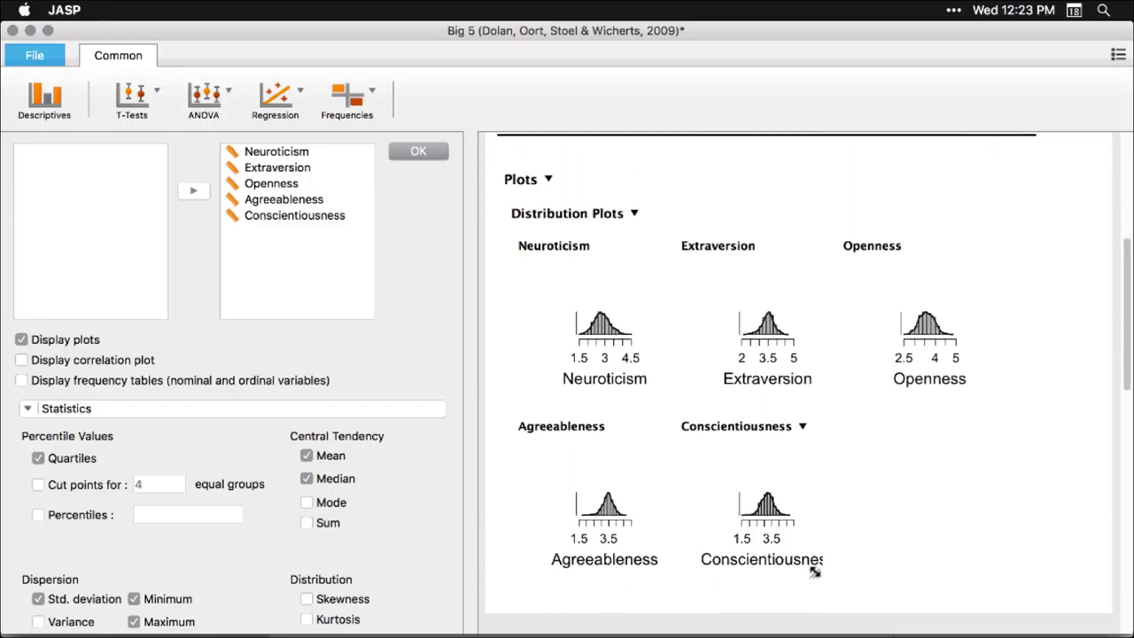
left_click_drag(814, 571, 975, 630)
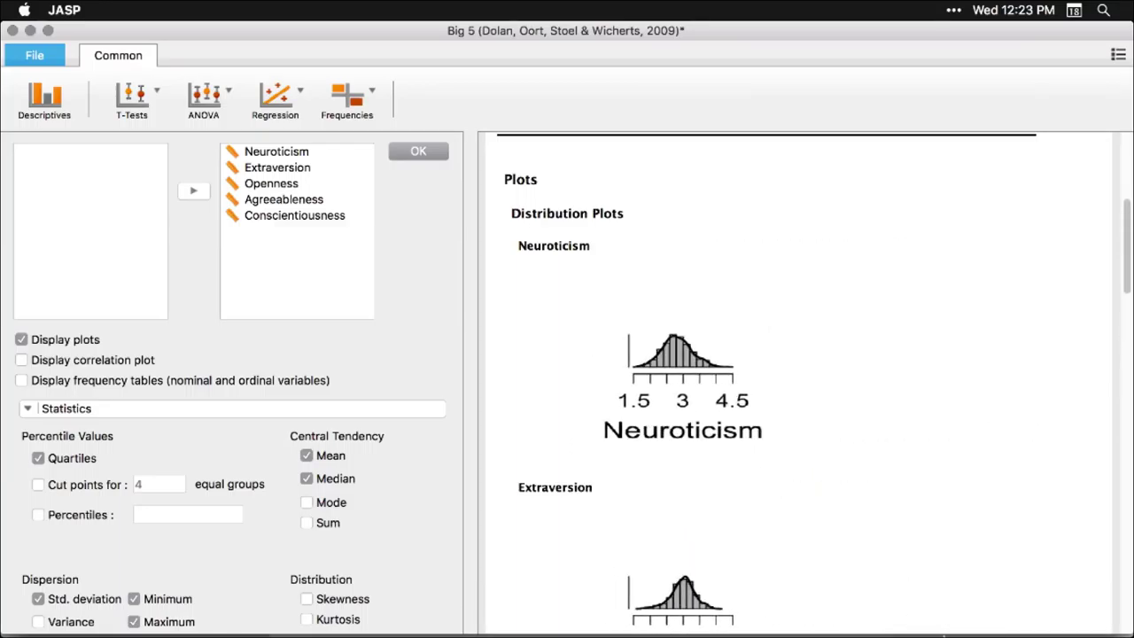
scroll(983, 390, "down", 5)
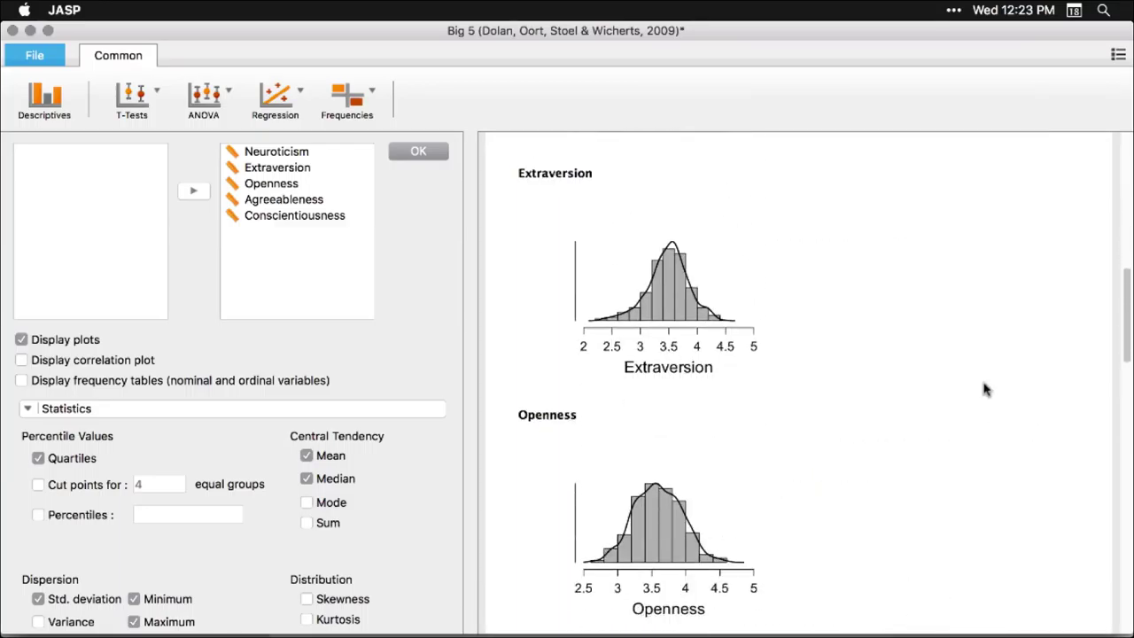
scroll(984, 387, "up", 10)
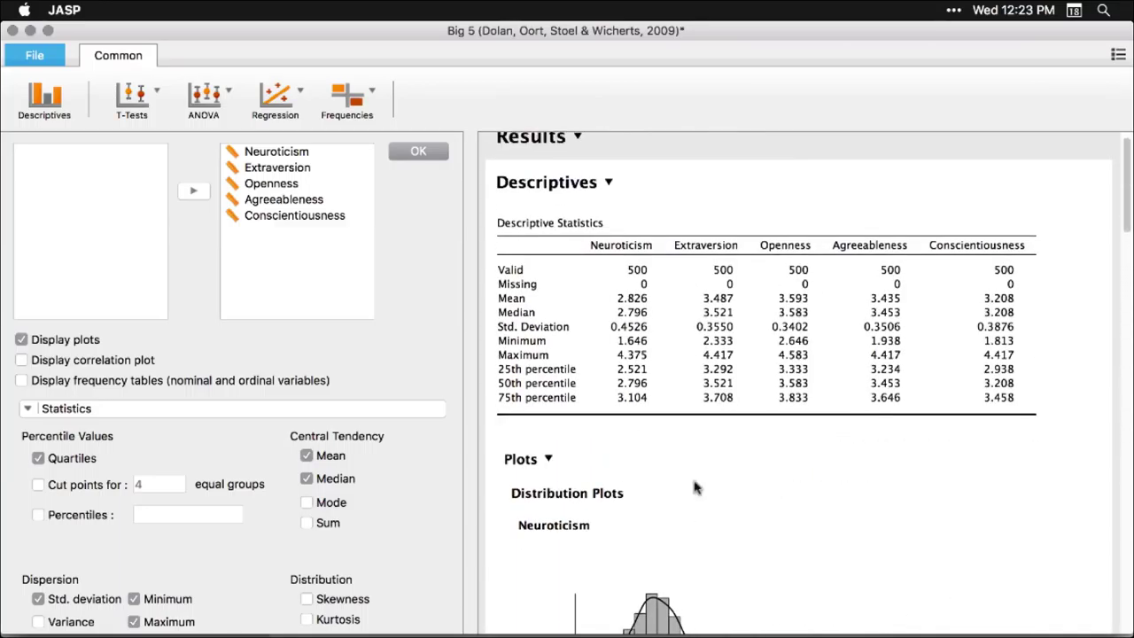
- Collapse the distribution plots to a title bar and return to the data grid
left_click(632, 497)
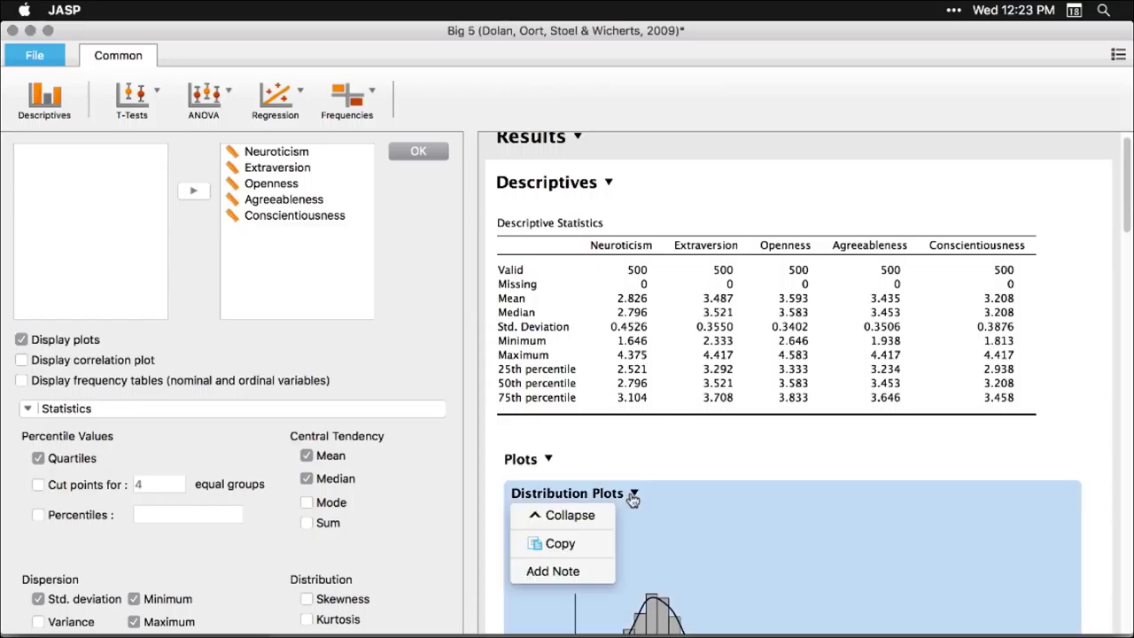
left_click(571, 518)
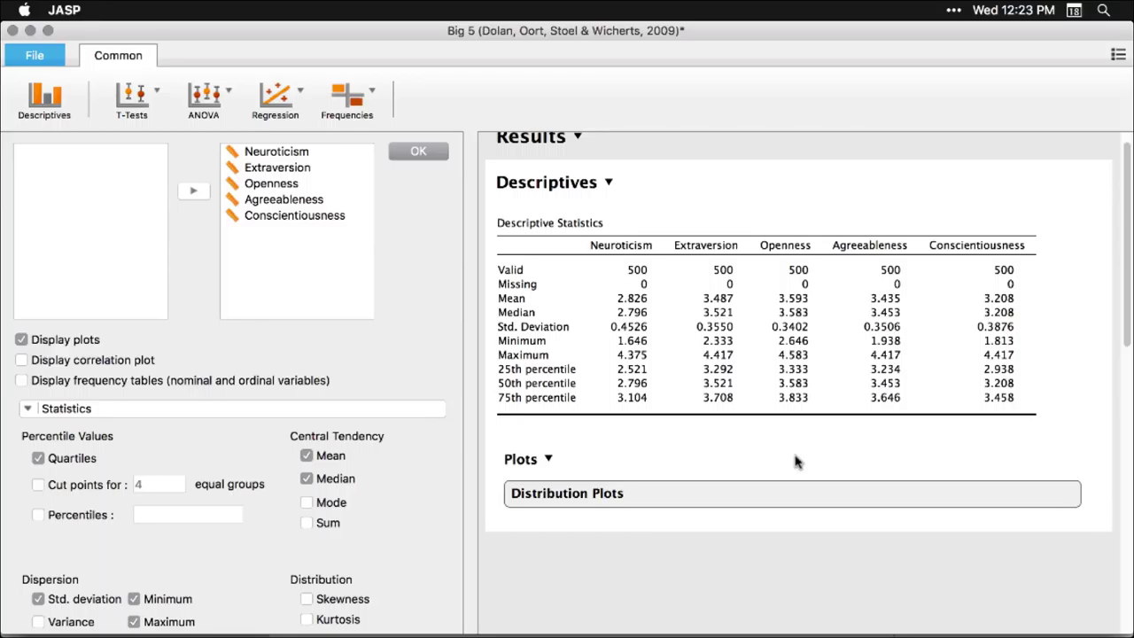
left_click(708, 583)
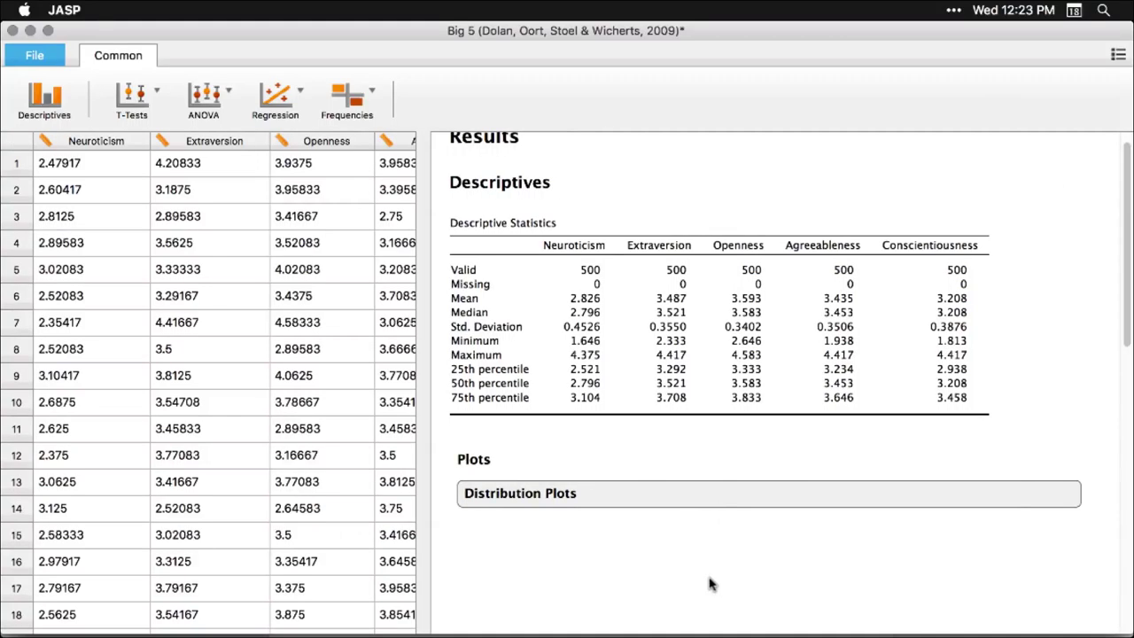
- Reopen Descriptives and add skewness and kurtosis for all five traits to the table
scroll(729, 496, "up", 1)
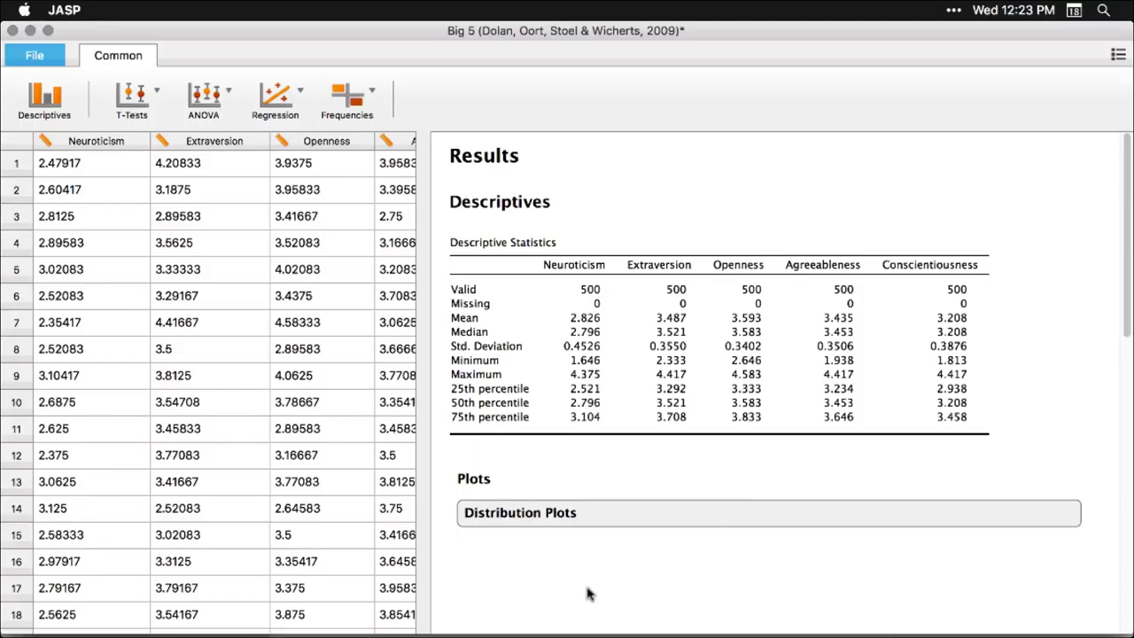
left_click(665, 334)
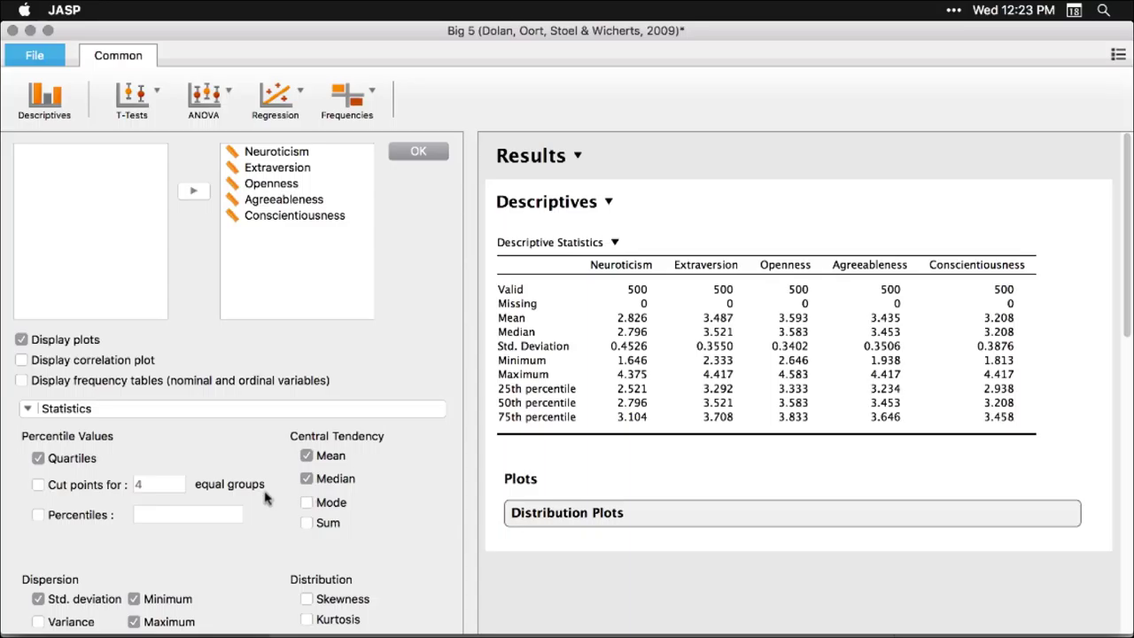
scroll(298, 542, "down", 2)
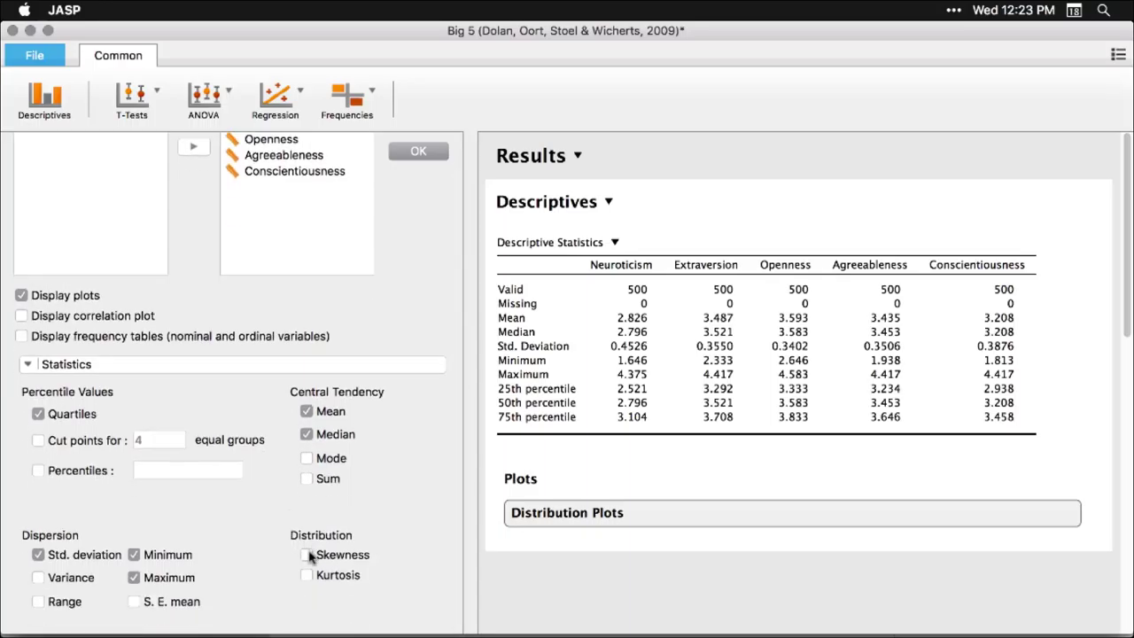
left_click(308, 555)
left_click(308, 573)
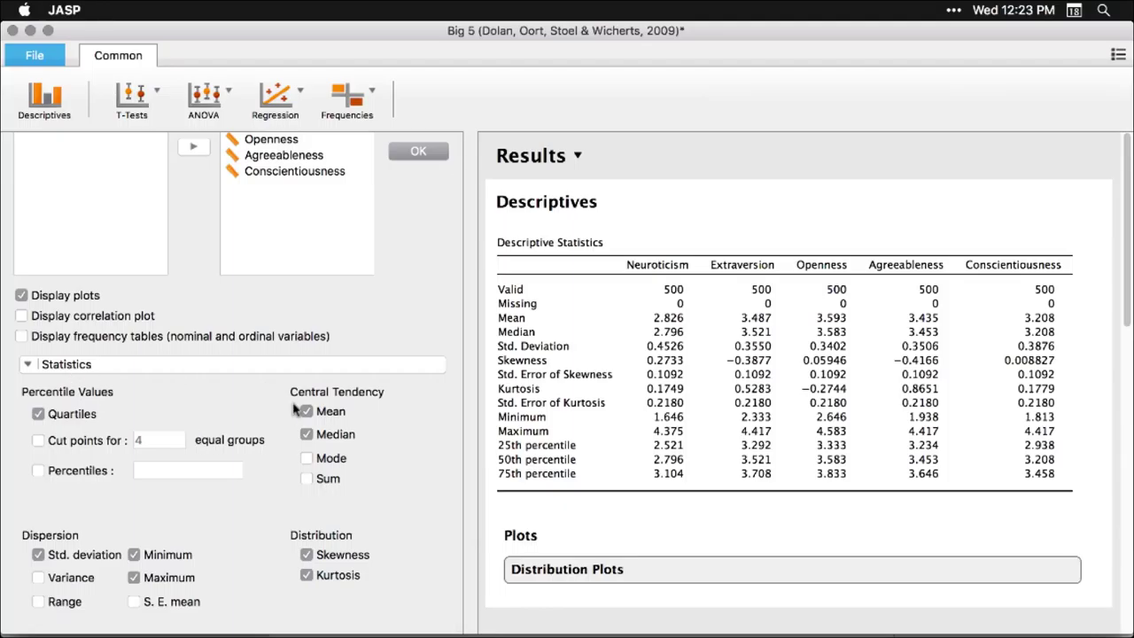
left_click(823, 161)
- Expand the collapsed distribution plots to show histograms and reopen the Descriptives settings
scroll(797, 376, "down", 5)
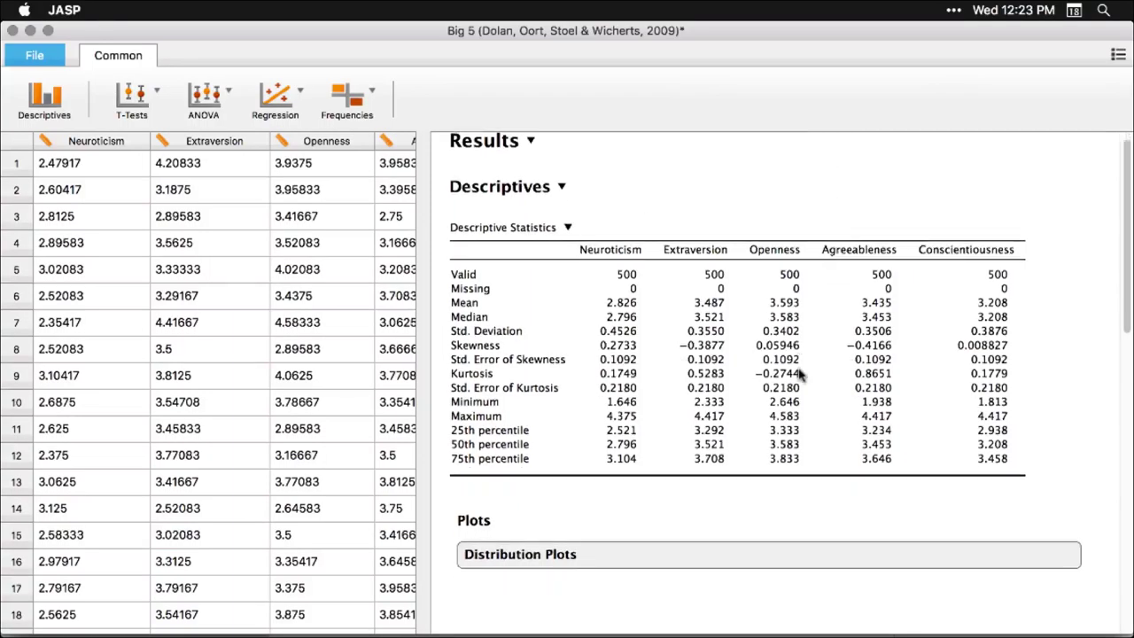
scroll(795, 376, "down", 1)
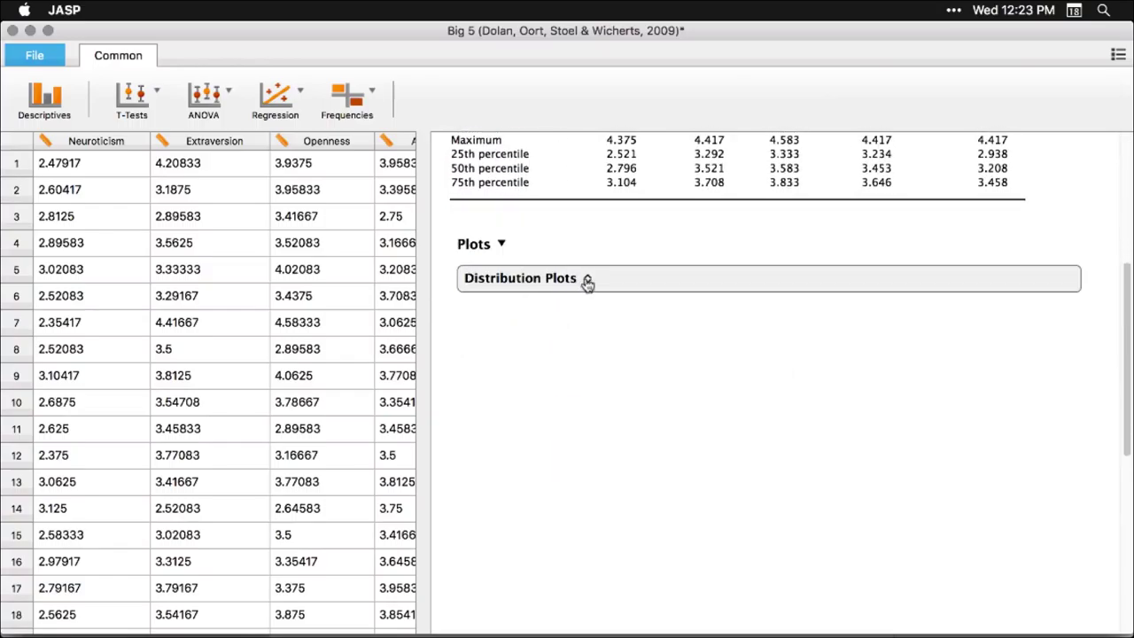
left_click(589, 280)
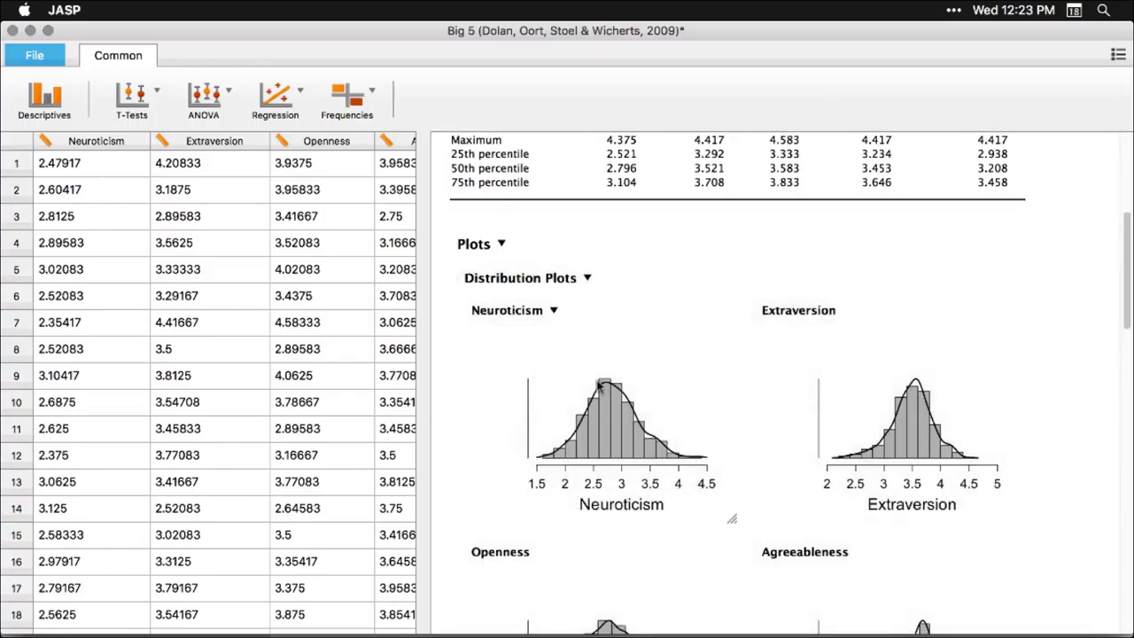
left_click(599, 419)
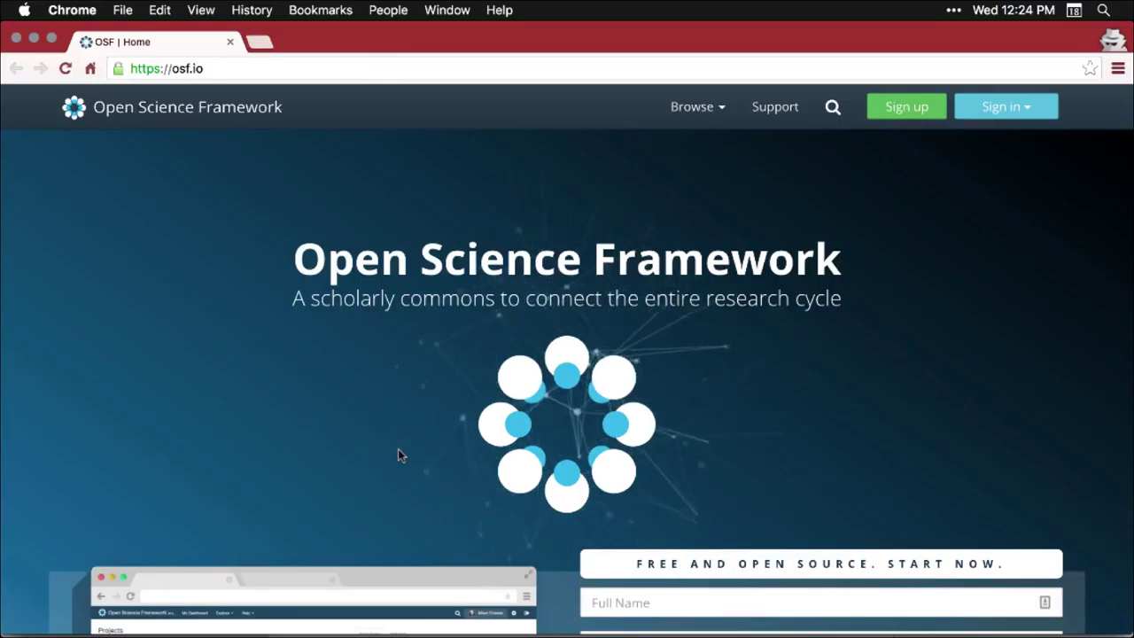
- Scroll down the osf.io home page to its Dropbox and GitHub integrations
scroll(398, 454, "down", 5)
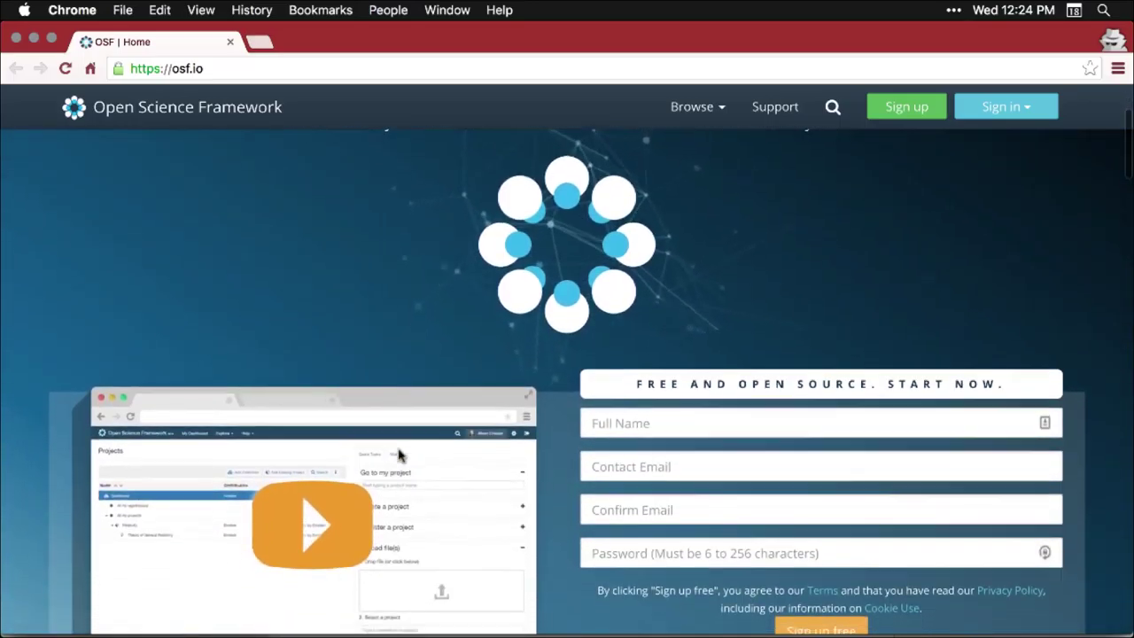
scroll(397, 454, "down", 5)
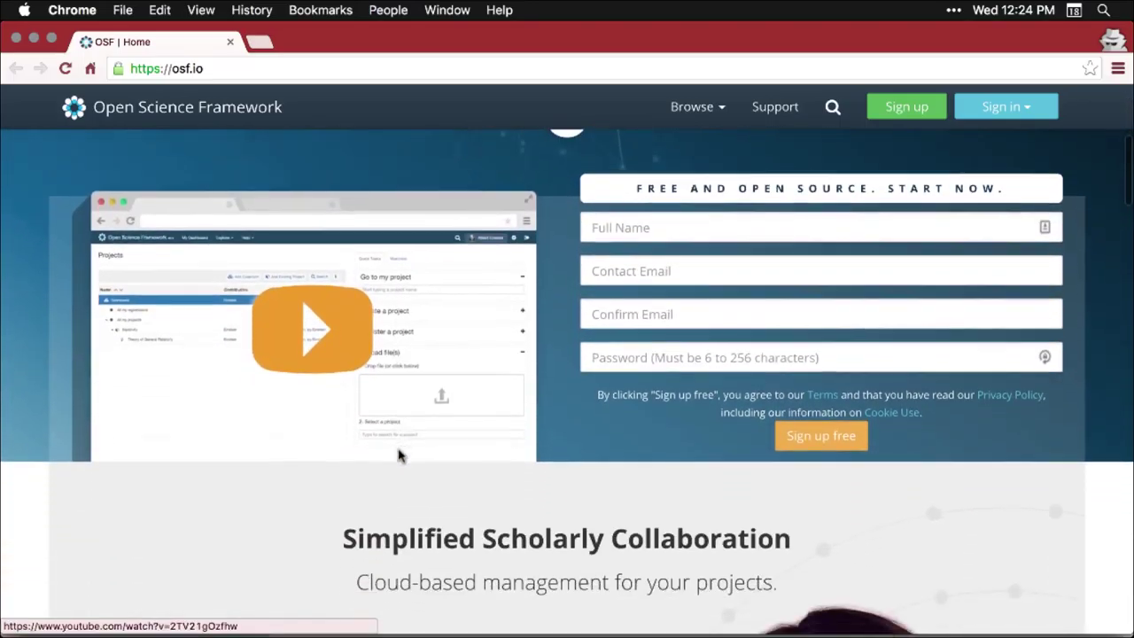
scroll(398, 454, "down", 5)
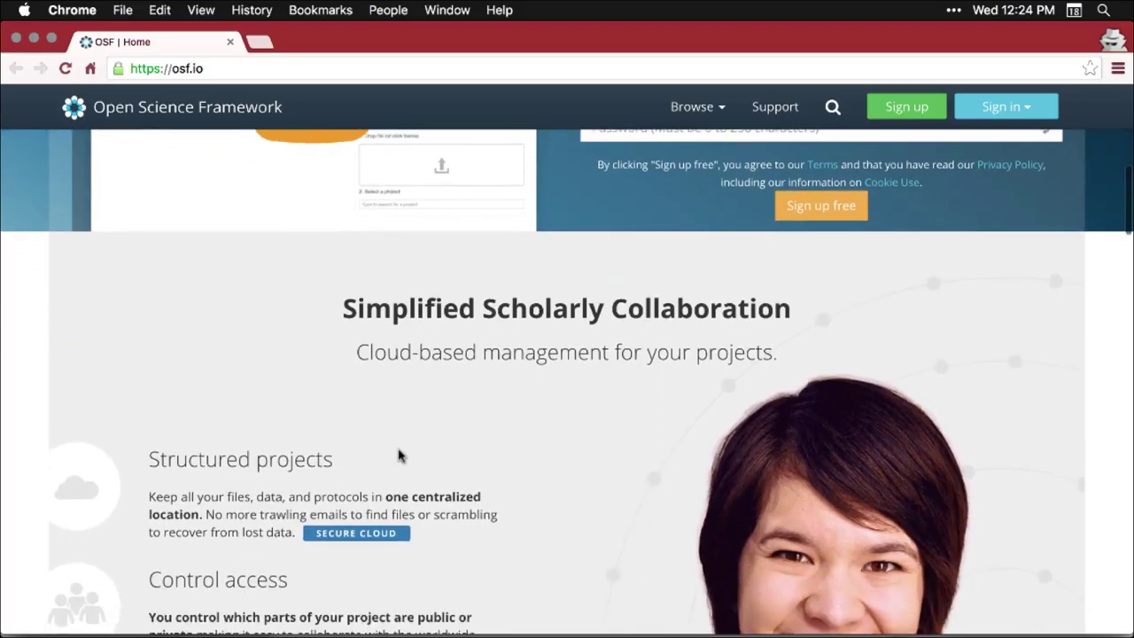
scroll(398, 455, "down", 5)
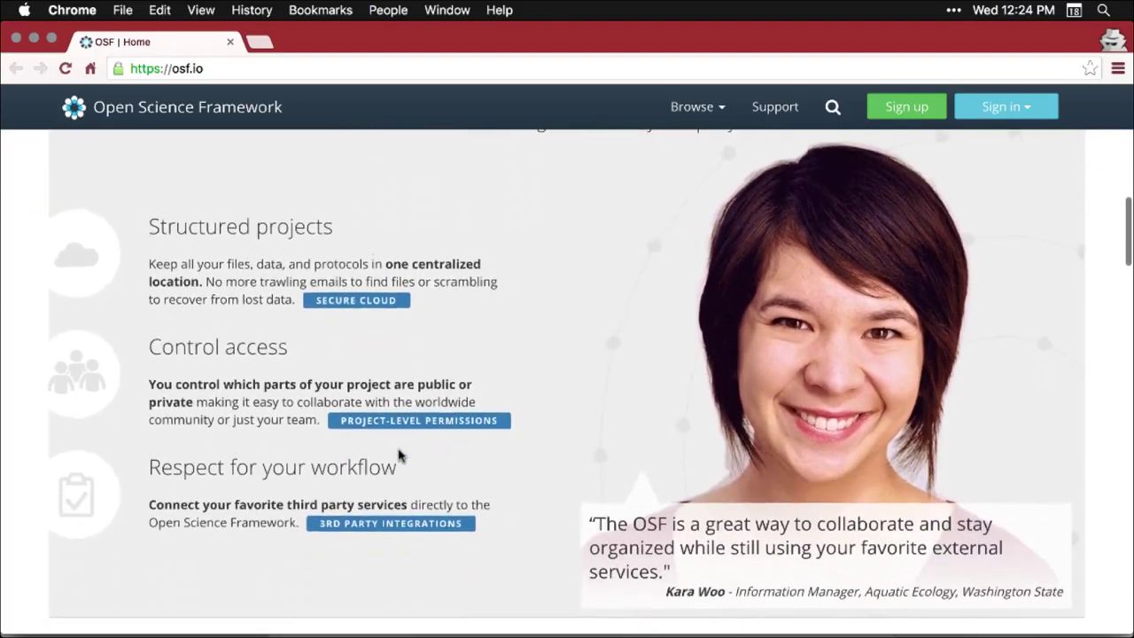
scroll(398, 454, "down", 7)
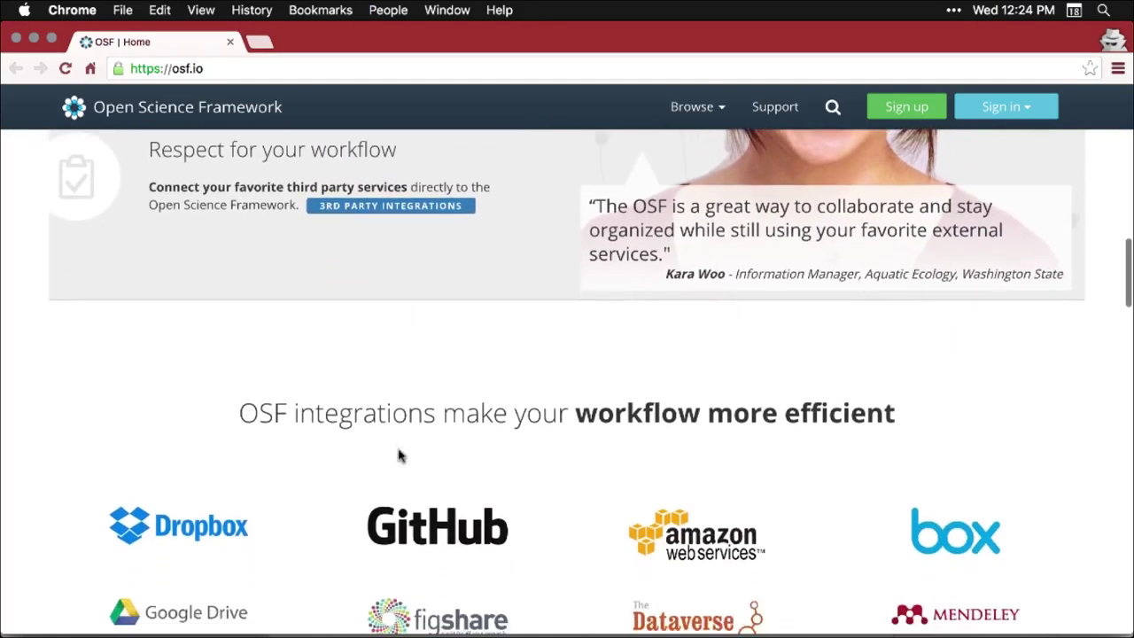
scroll(397, 455, "down", 1)
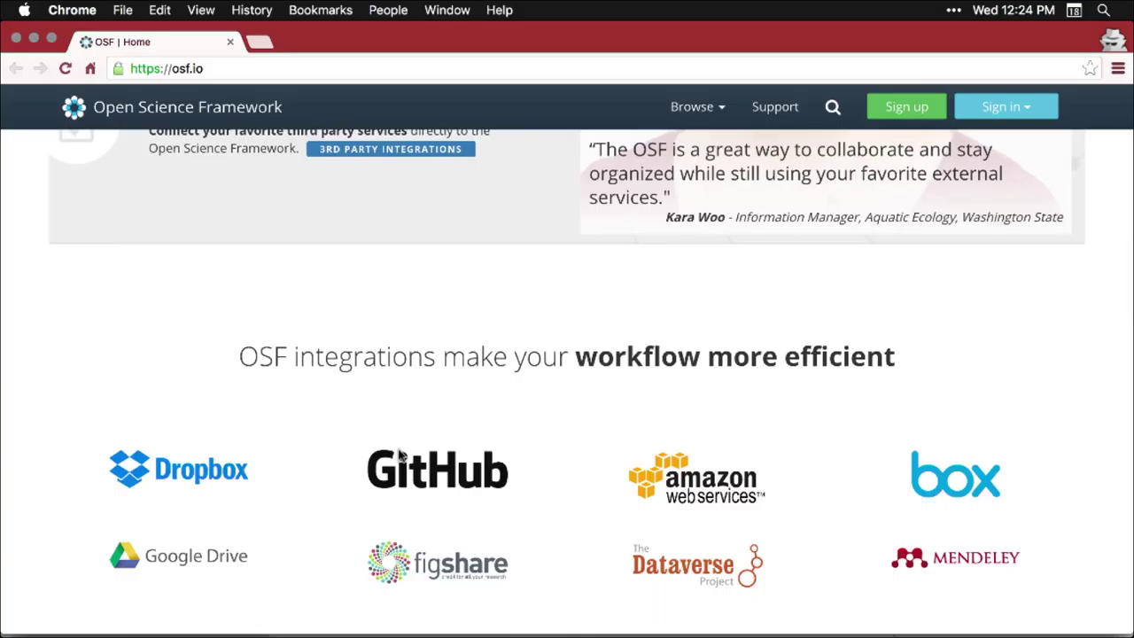
scroll(397, 454, "down", 3)
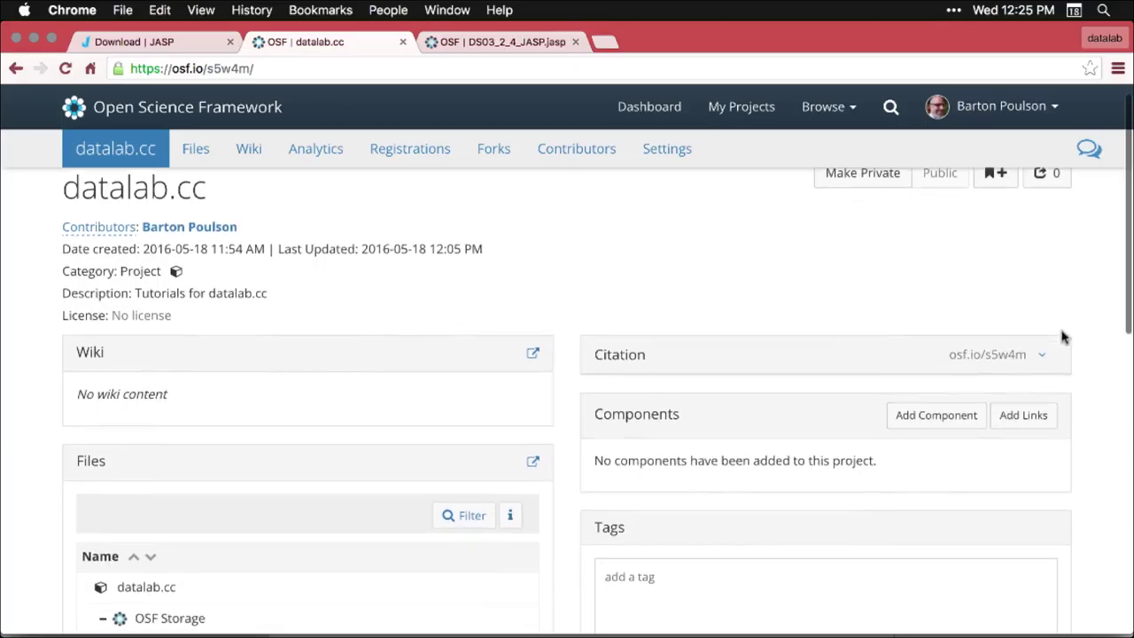
- Scroll the datalab.cc OSF project page to the Files list showing DS03_2_4_JASP.jasp
scroll(1063, 337, "down", 3)
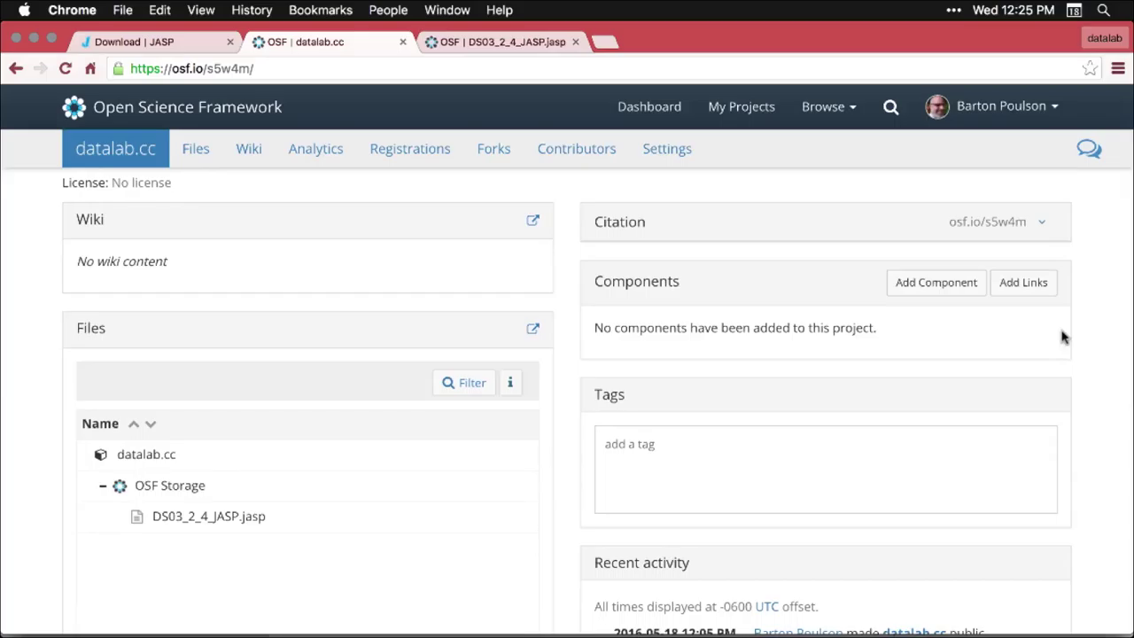
scroll(1063, 336, "down", 1)
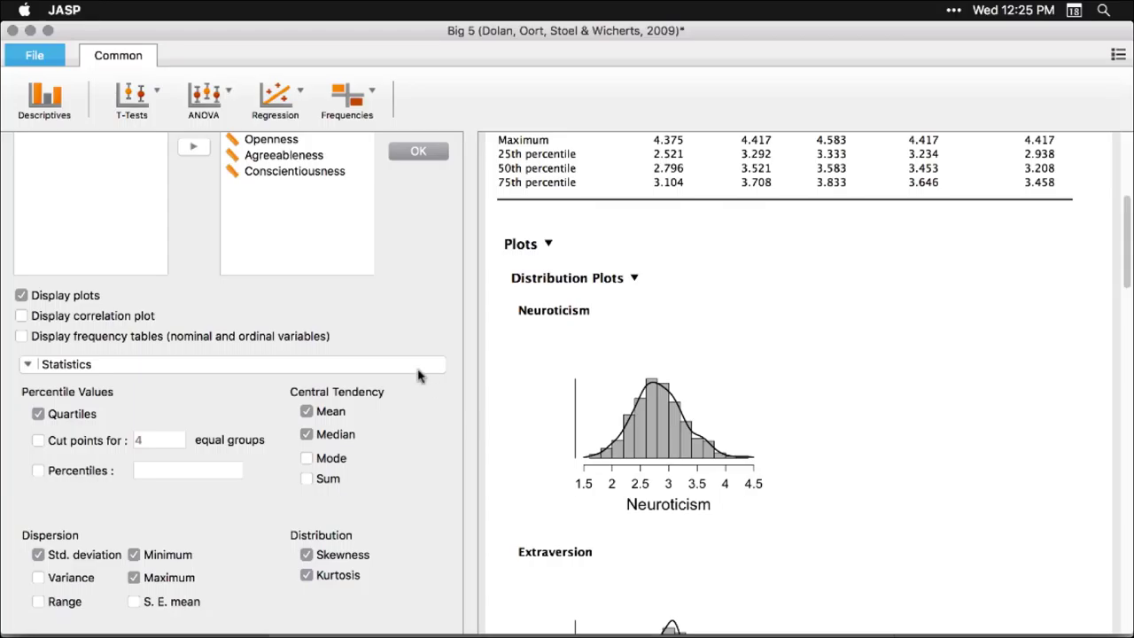
- Open DS03_2_4_JASP.jasp from the Desktop through File > Computer
left_click(40, 58)
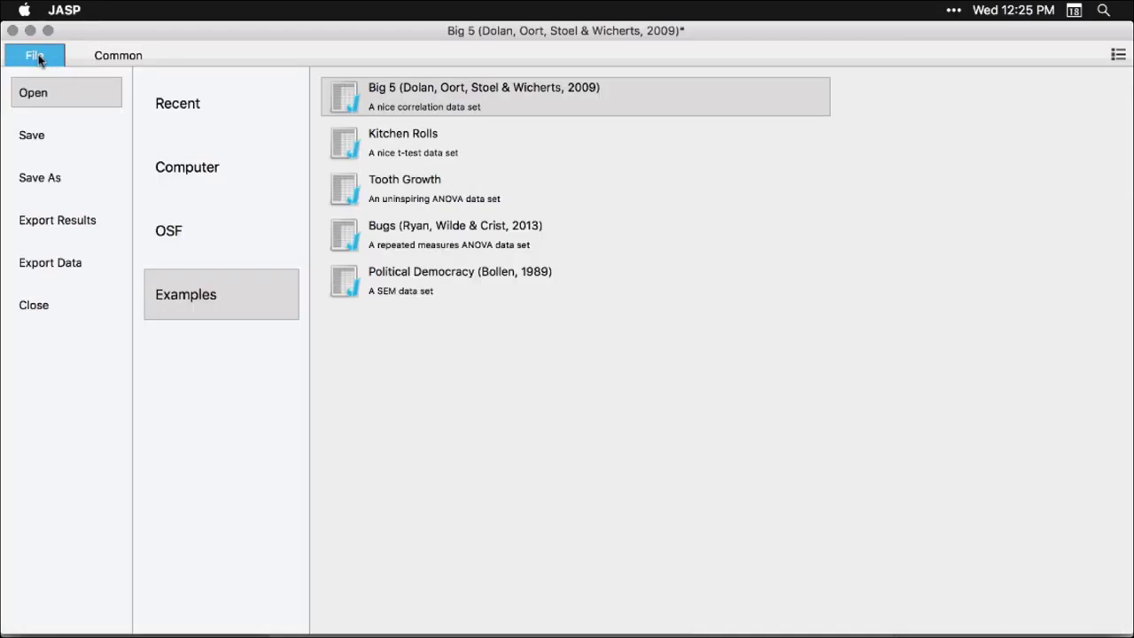
left_click(184, 174)
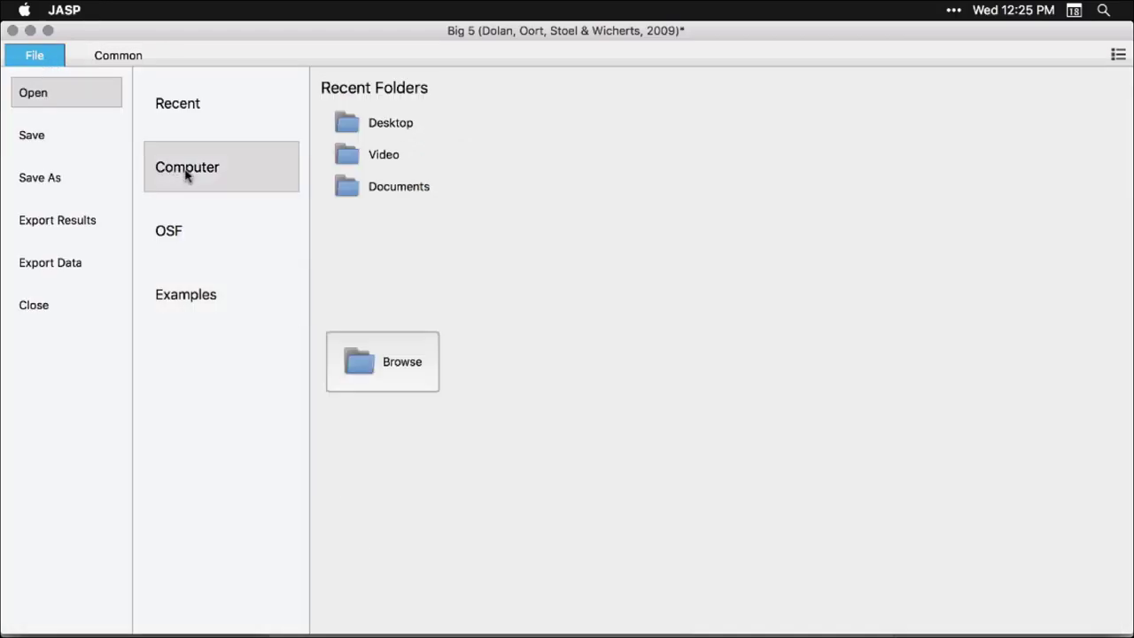
left_click(388, 196)
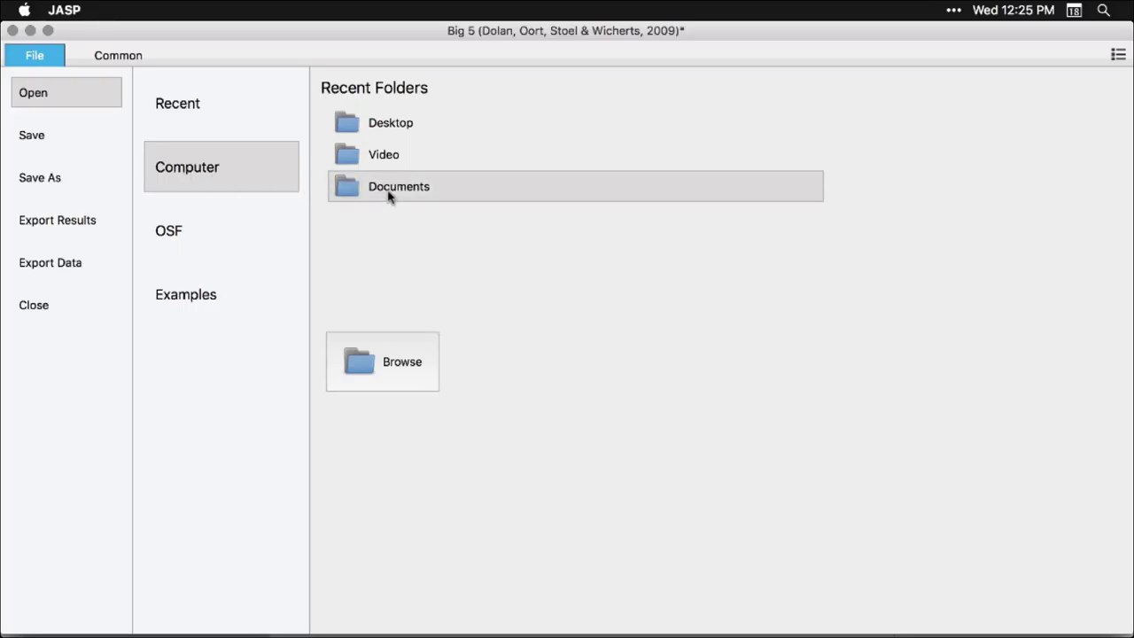
double_click(373, 126)
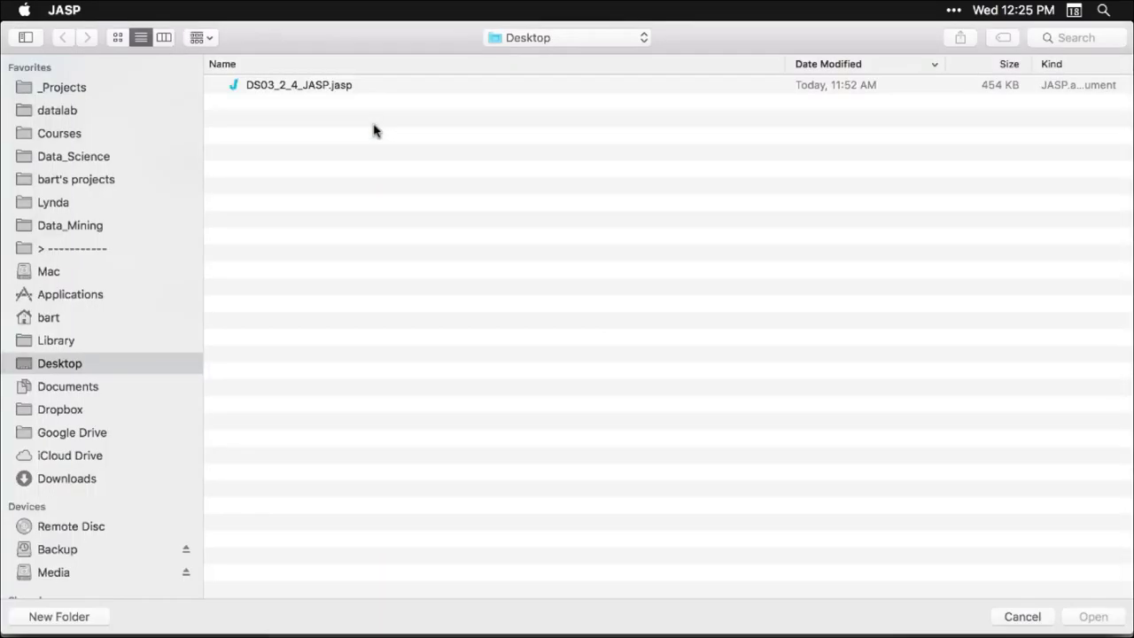
left_click(317, 86)
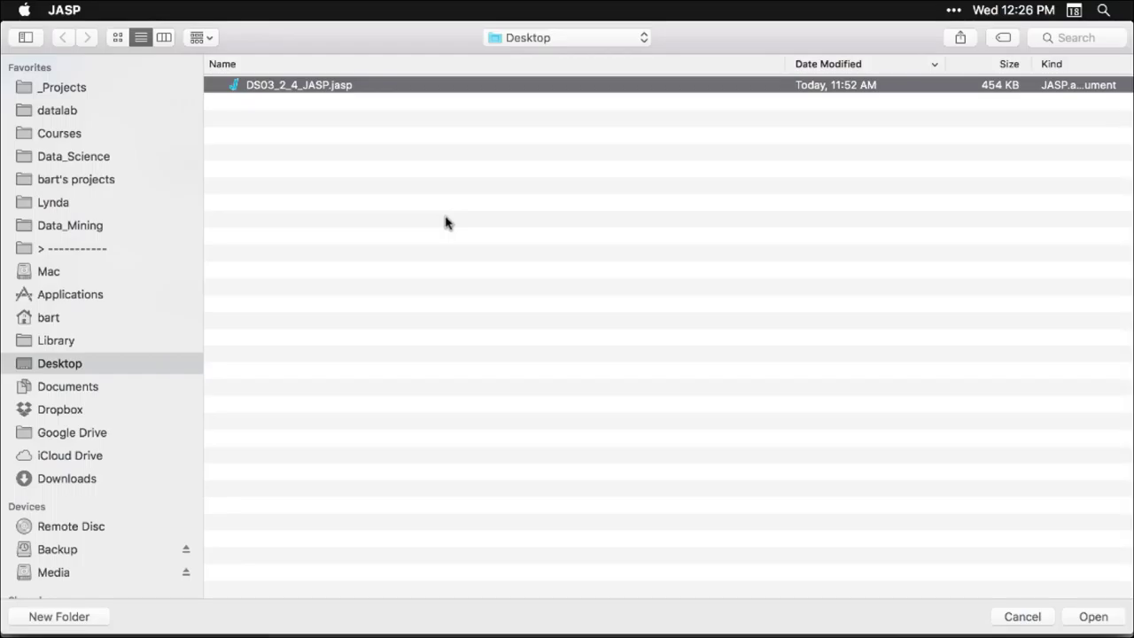
double_click(324, 86)
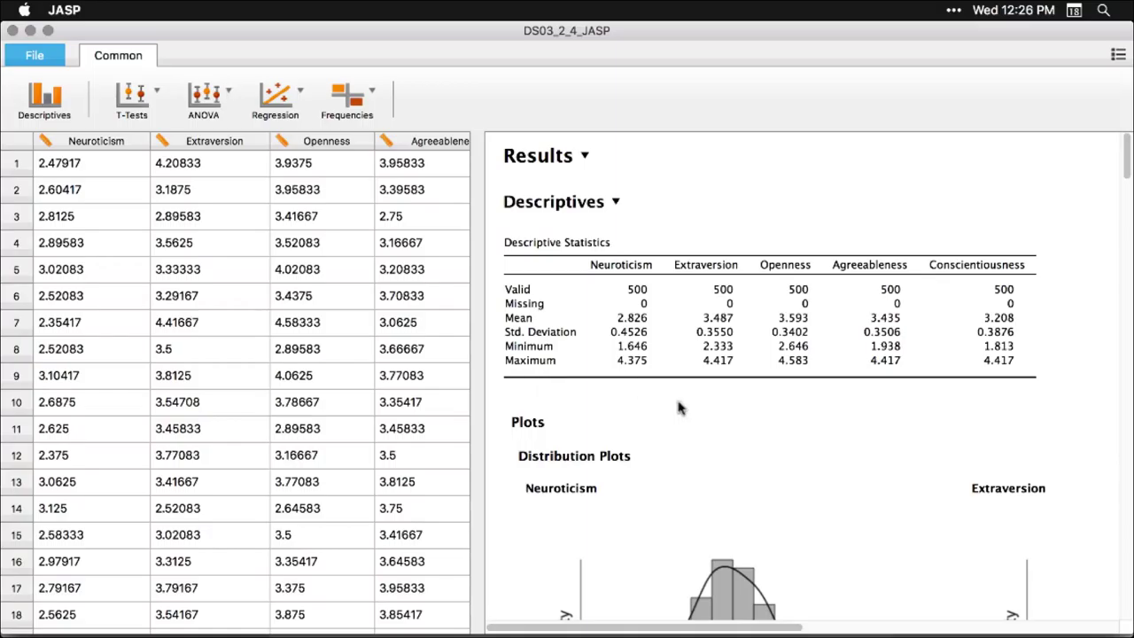
- Scroll through the results to the Linear Regression output with Agreeableness as dependent
scroll(679, 407, "down", 10)
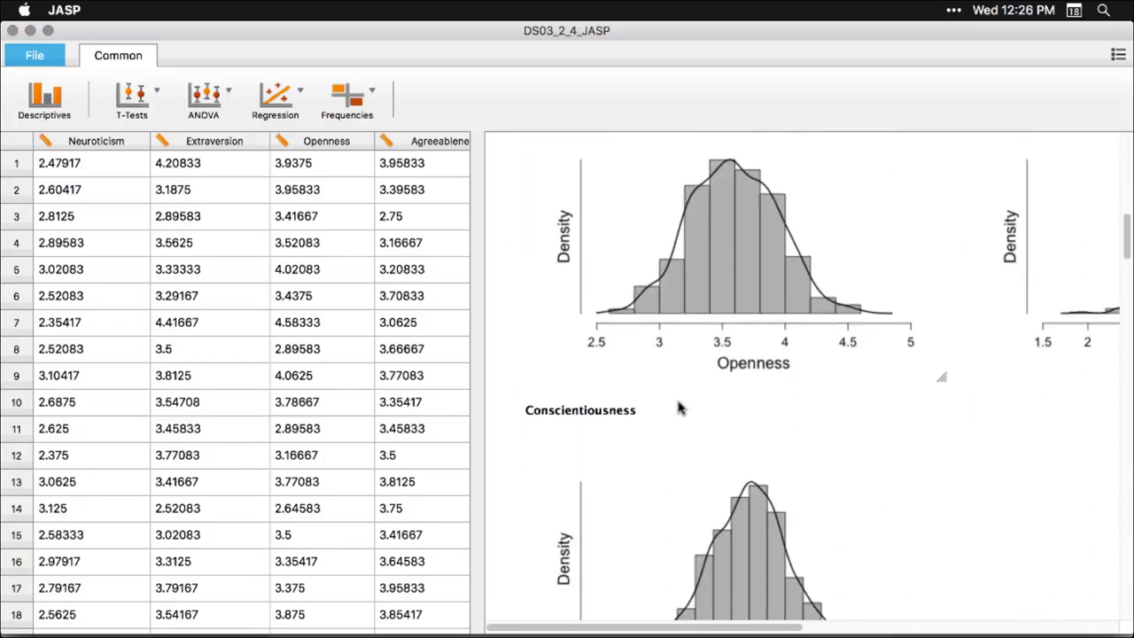
scroll(679, 407, "down", 10)
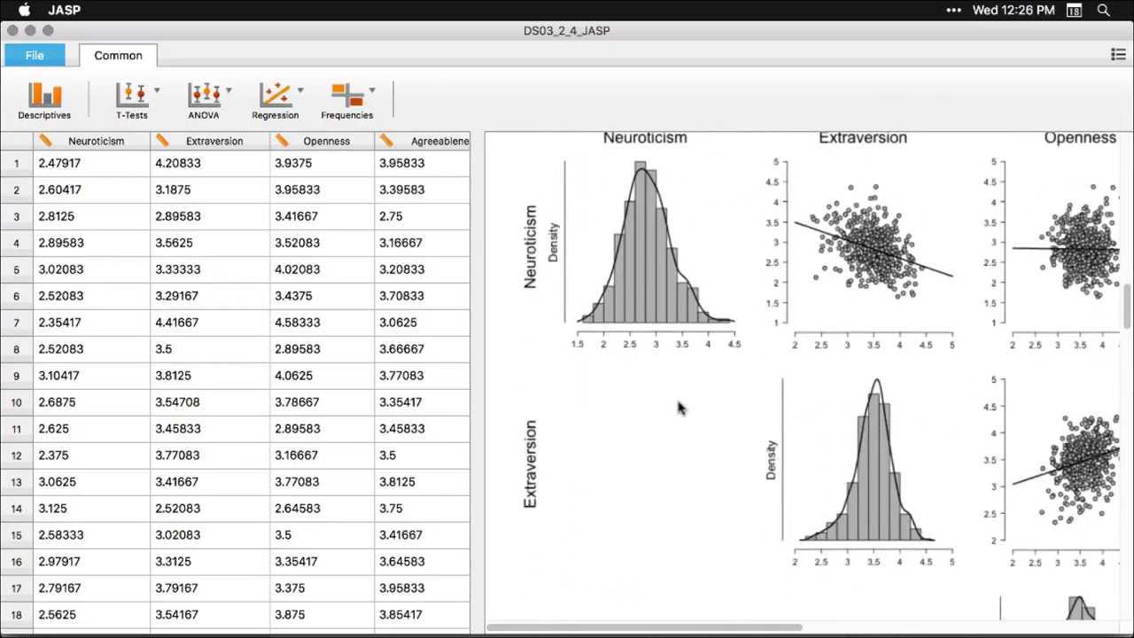
scroll(679, 407, "down", 3)
scroll(680, 407, "up", 5)
scroll(679, 407, "right", 3)
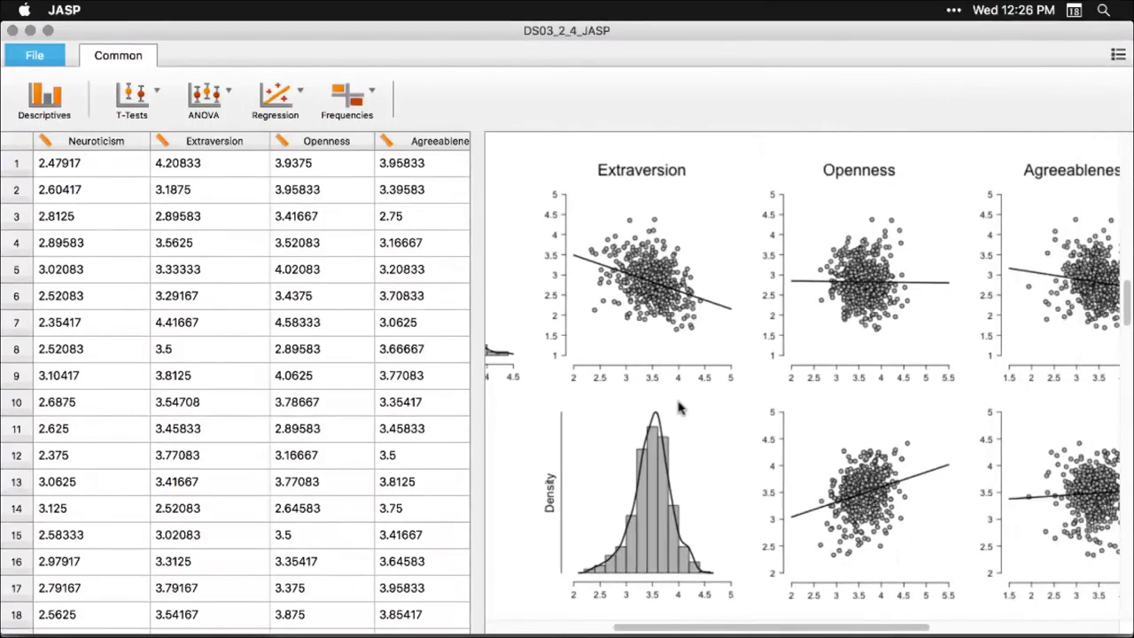
scroll(679, 407, "right", 2)
scroll(680, 407, "down", 10)
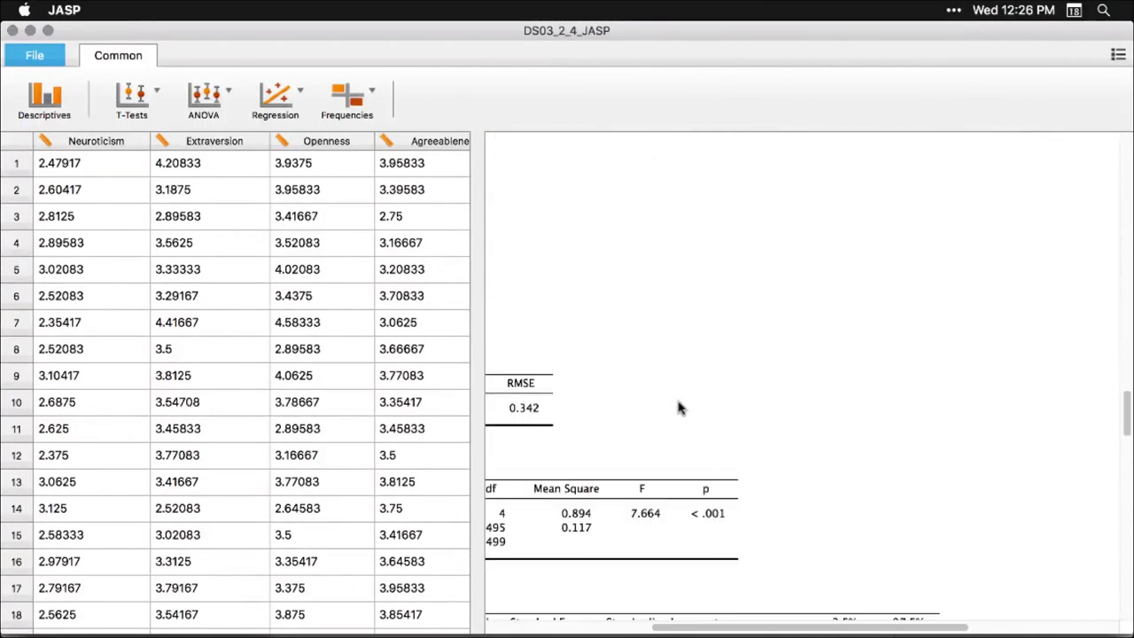
scroll(679, 408, "left", 5)
scroll(679, 407, "down", 2)
scroll(679, 408, "down", 2)
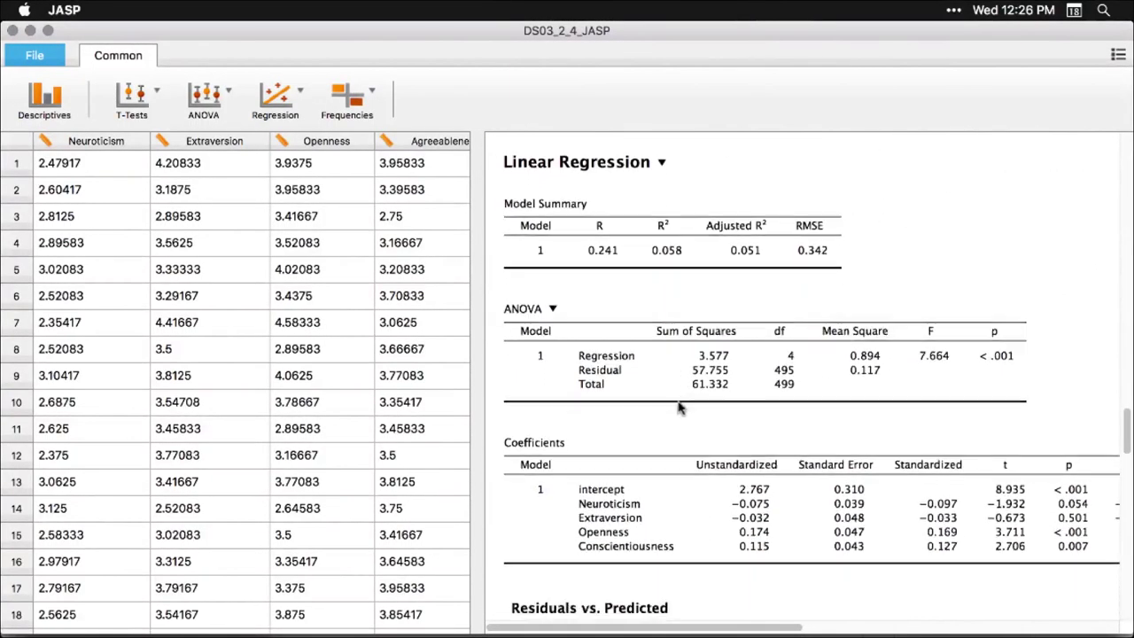
- Review the Linear Regression's Model terms and Statistics options, then close its settings to show the data
left_click(697, 318)
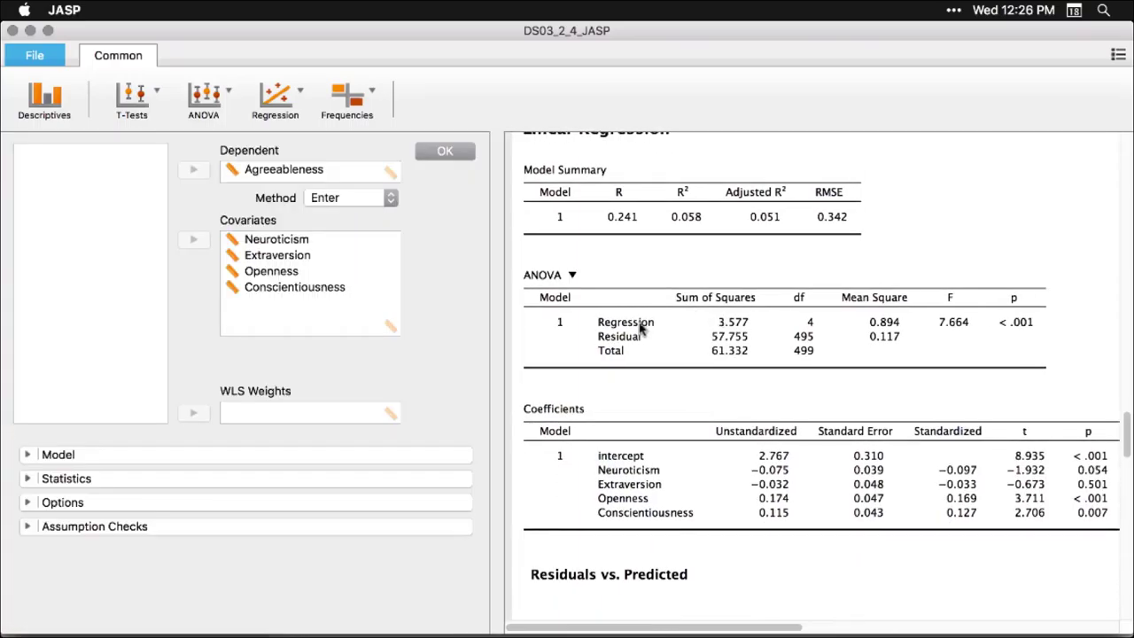
left_click(28, 454)
scroll(31, 503, "down", 3)
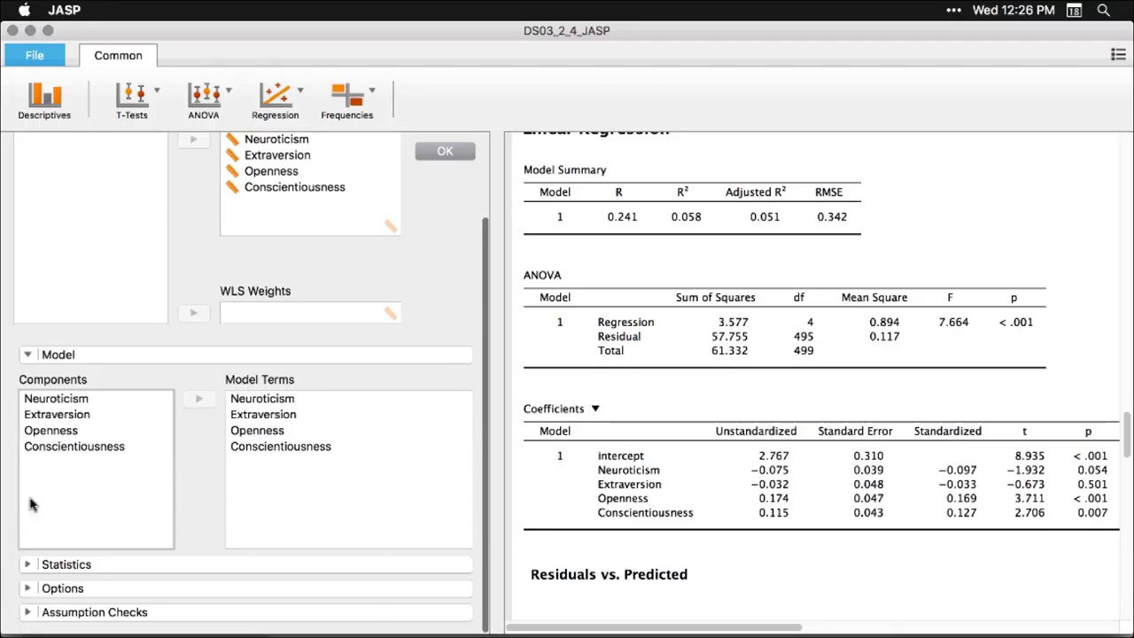
left_click(27, 565)
scroll(26, 573, "down", 2)
scroll(27, 573, "down", 4)
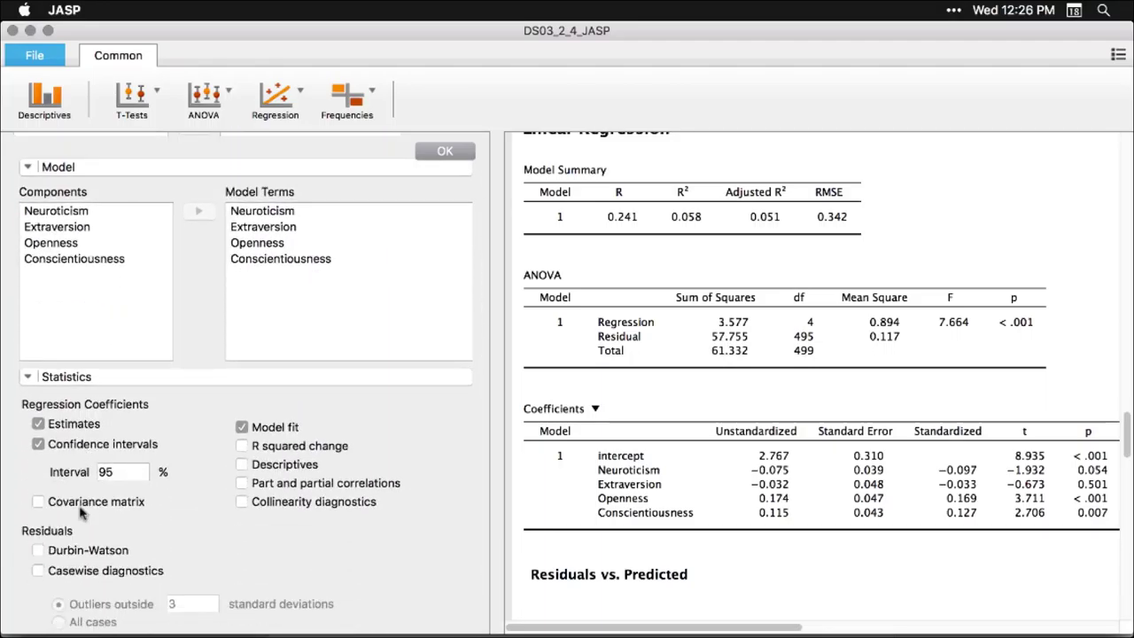
scroll(81, 496, "up", 3)
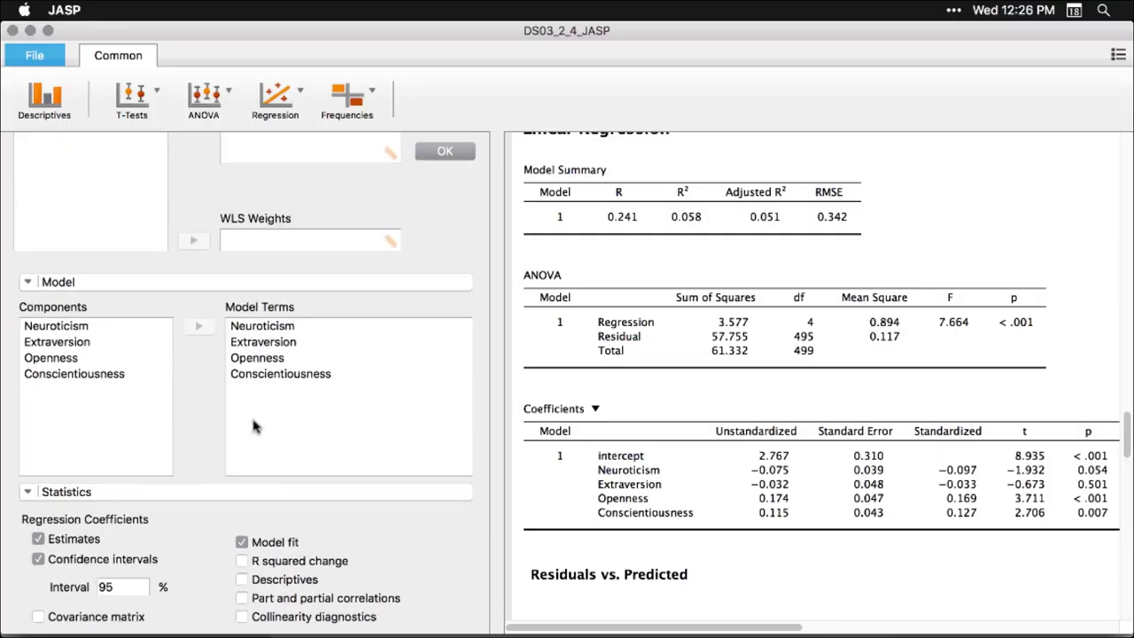
left_click(1041, 207)
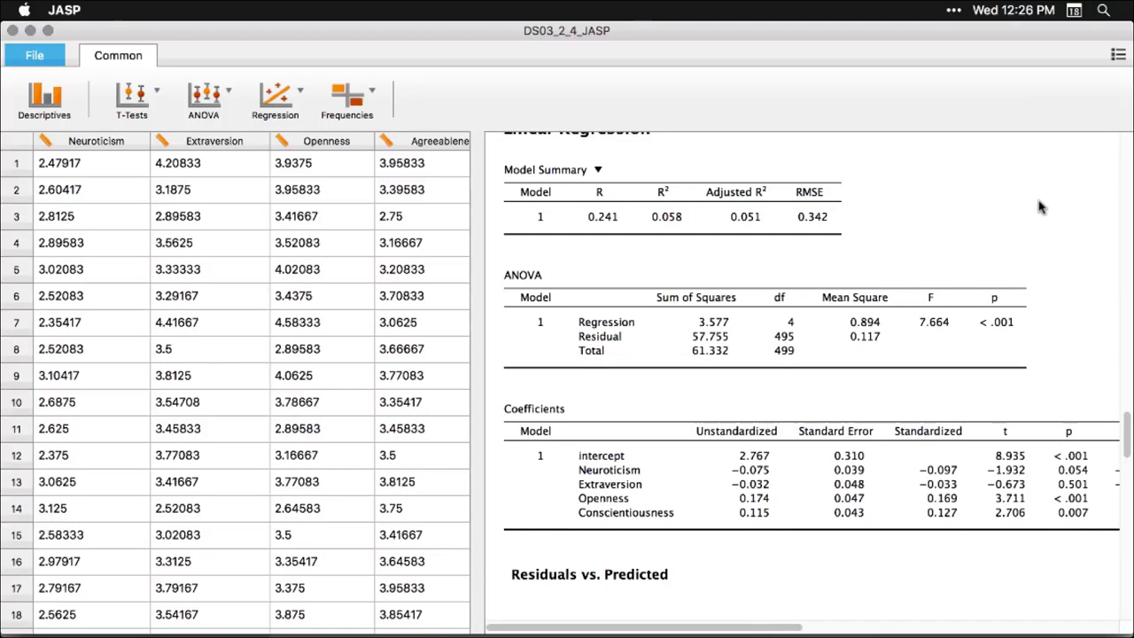
- Return the Results to the top and bring up the File menu listing DS03_2_4_JASP.jasp
scroll(1041, 206, "up", 10)
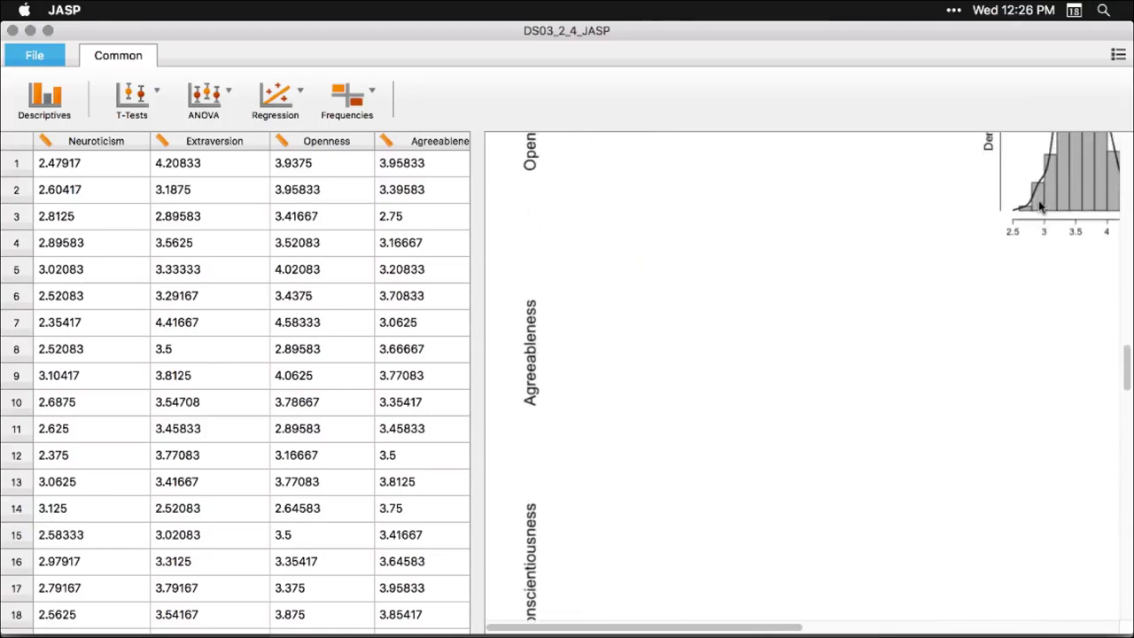
scroll(1041, 207, "up", 10)
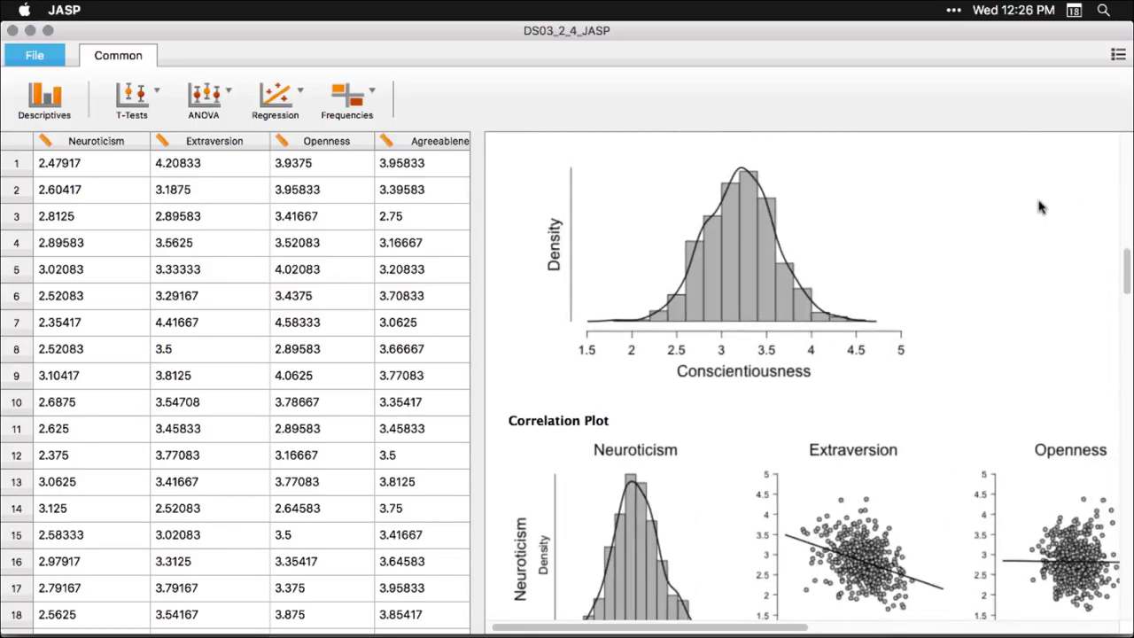
scroll(1037, 207, "up", 6)
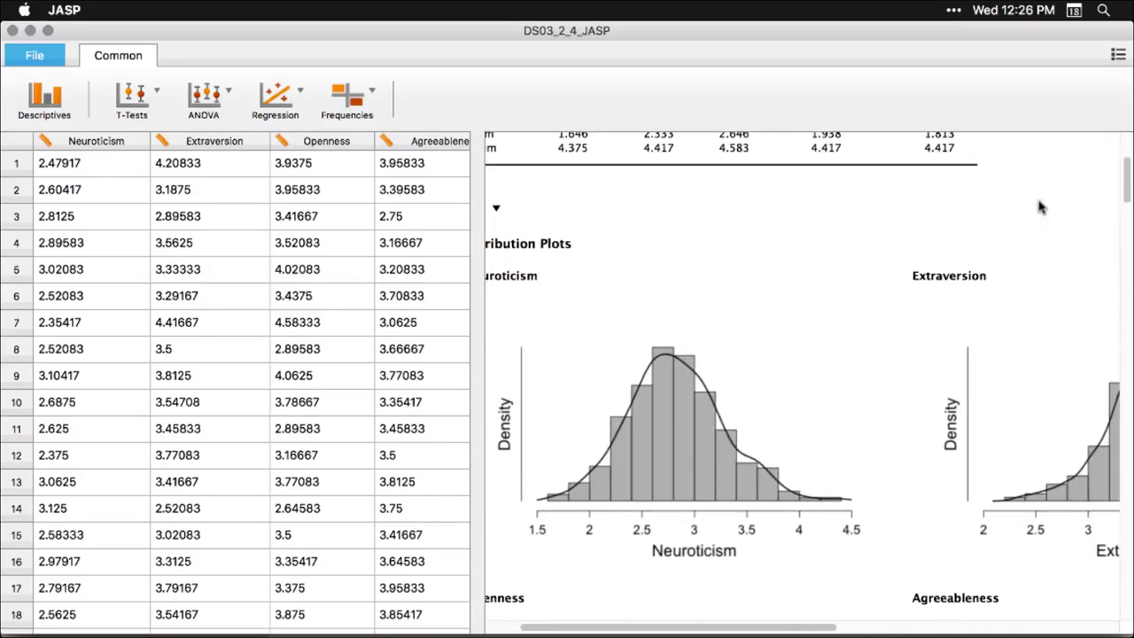
left_click(32, 60)
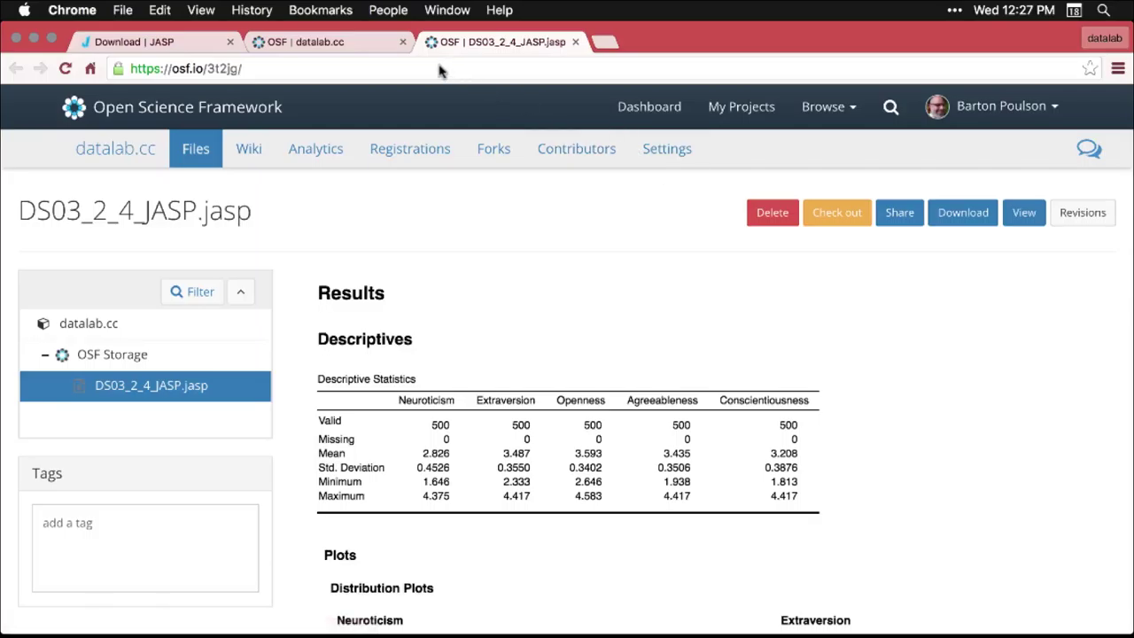
- Check the file's short OSF address, then browse the rendered descriptives, distribution plots and correlation plot
left_click(440, 70)
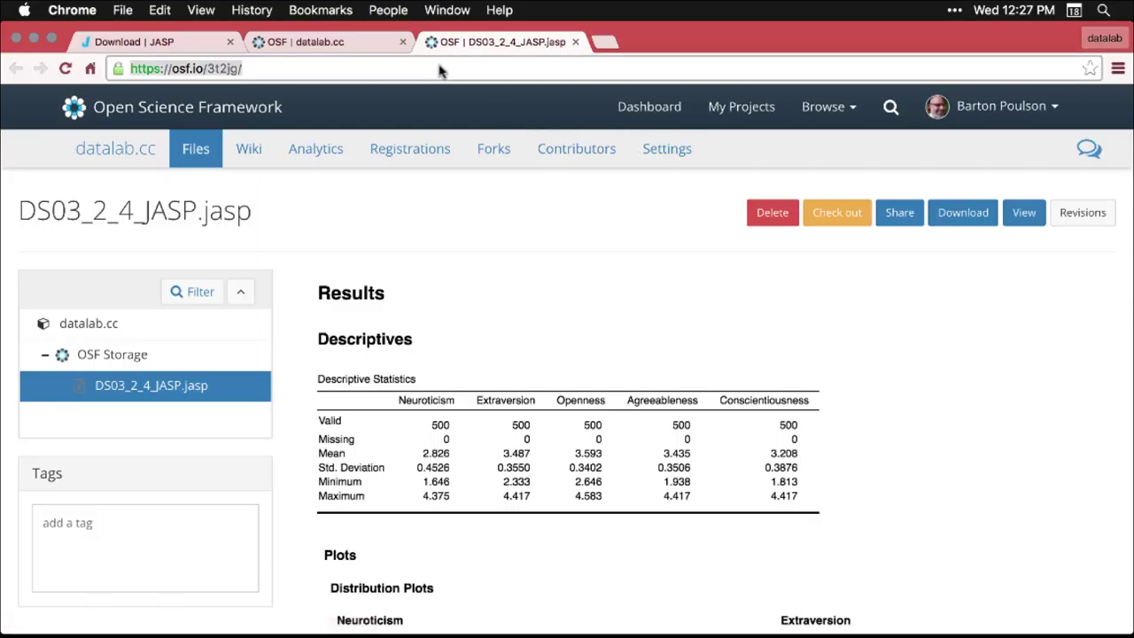
left_click(966, 373)
scroll(966, 377, "down", 3)
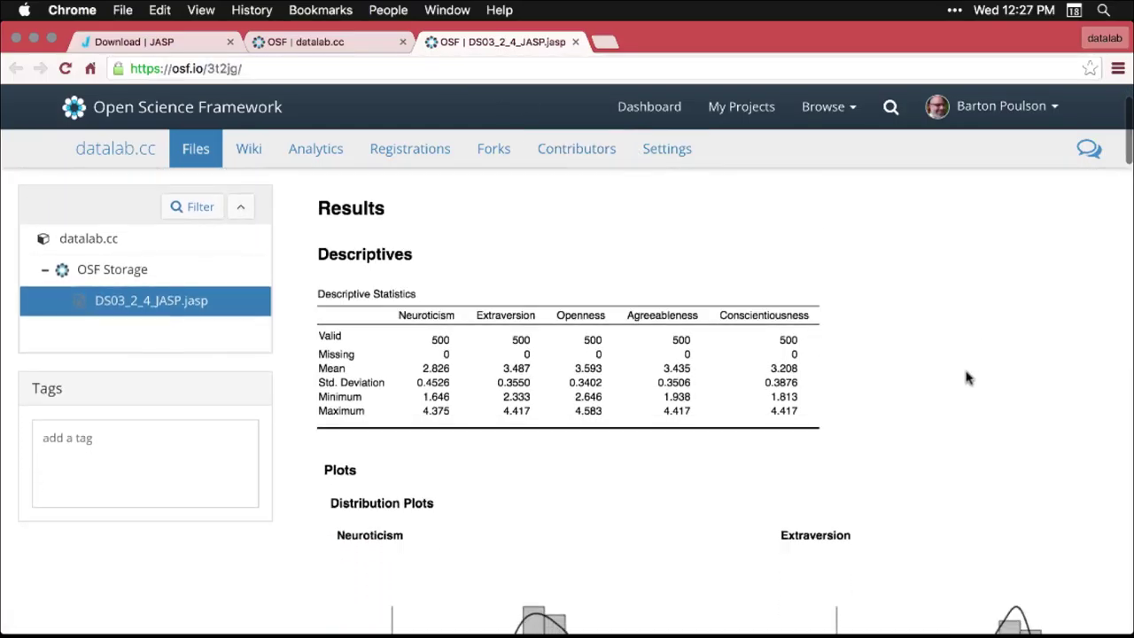
scroll(966, 377, "down", 10)
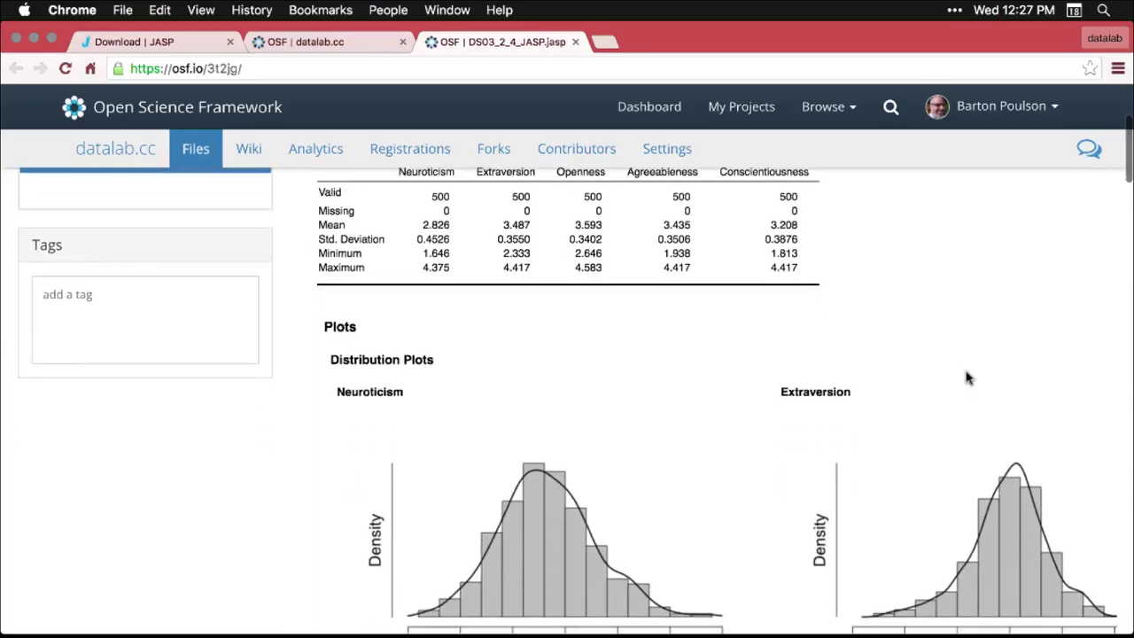
scroll(966, 376, "down", 8)
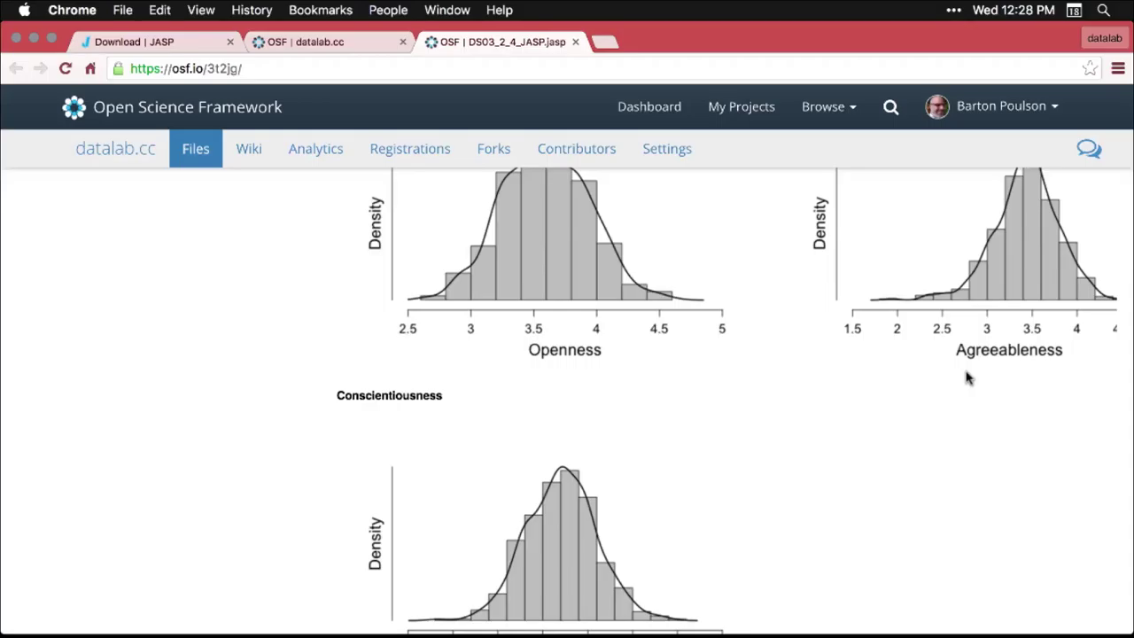
scroll(967, 377, "down", 18)
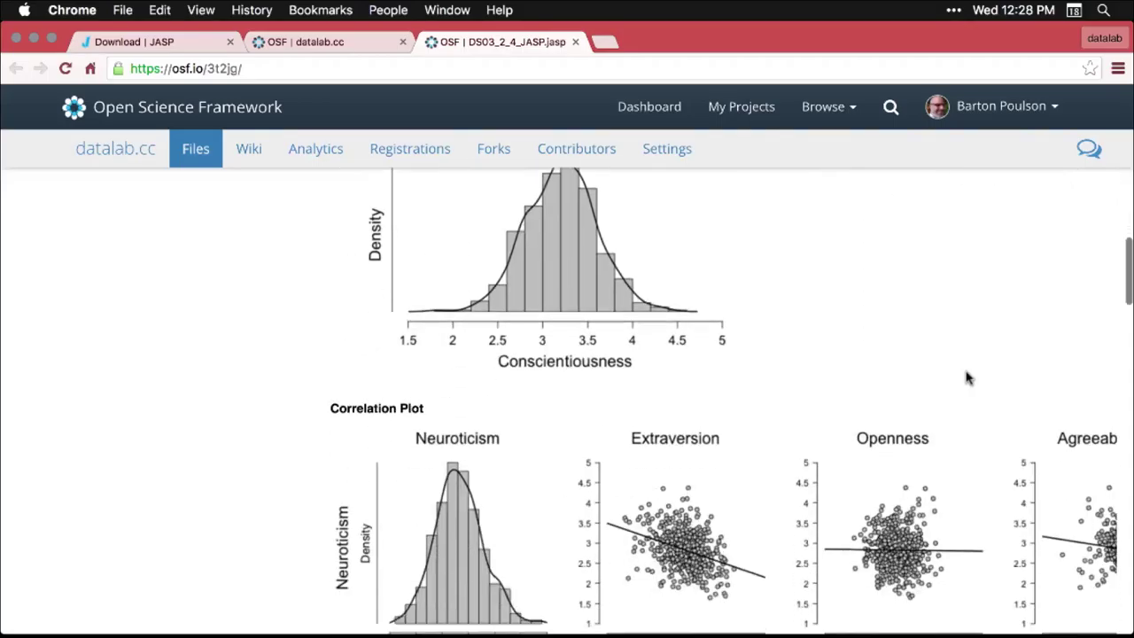
scroll(966, 376, "down", 8)
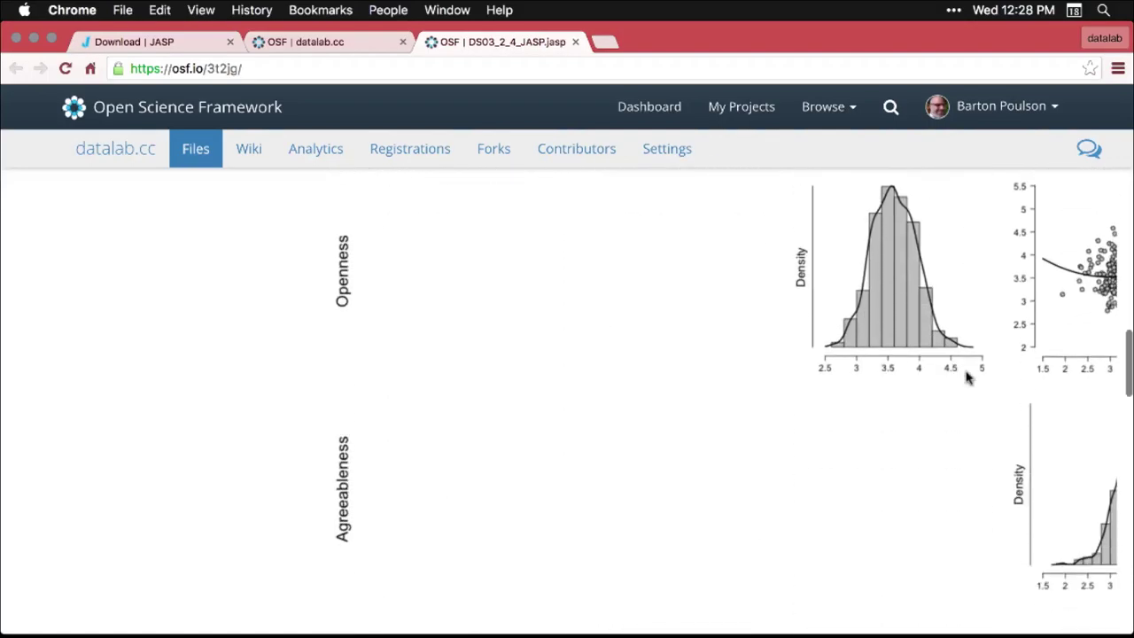
scroll(941, 316, "up", 20)
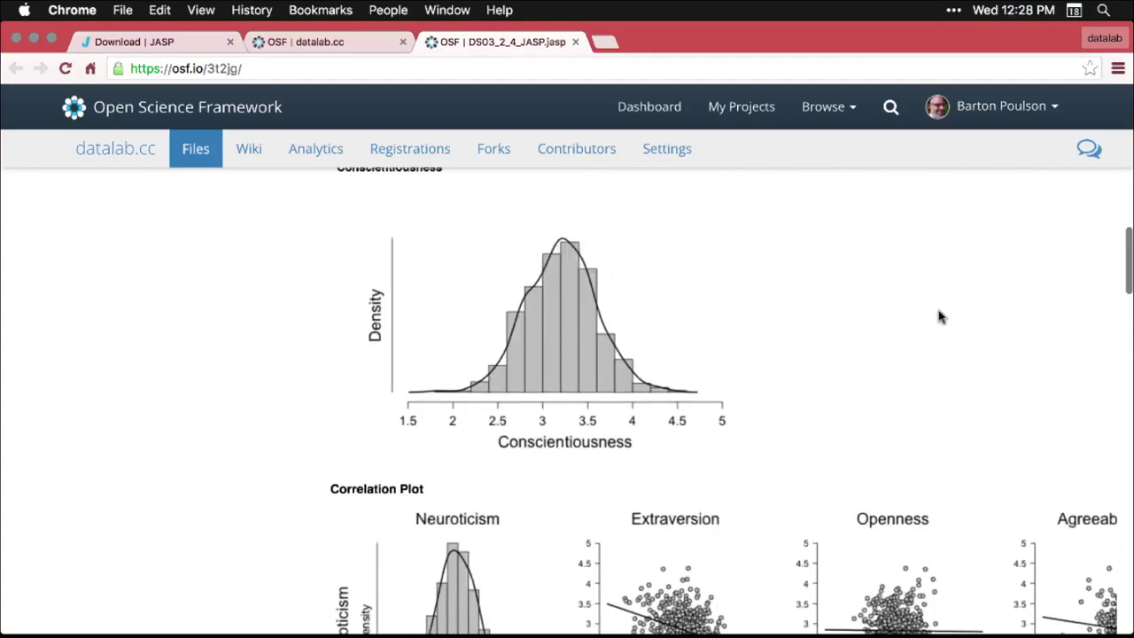
scroll(941, 316, "up", 10)
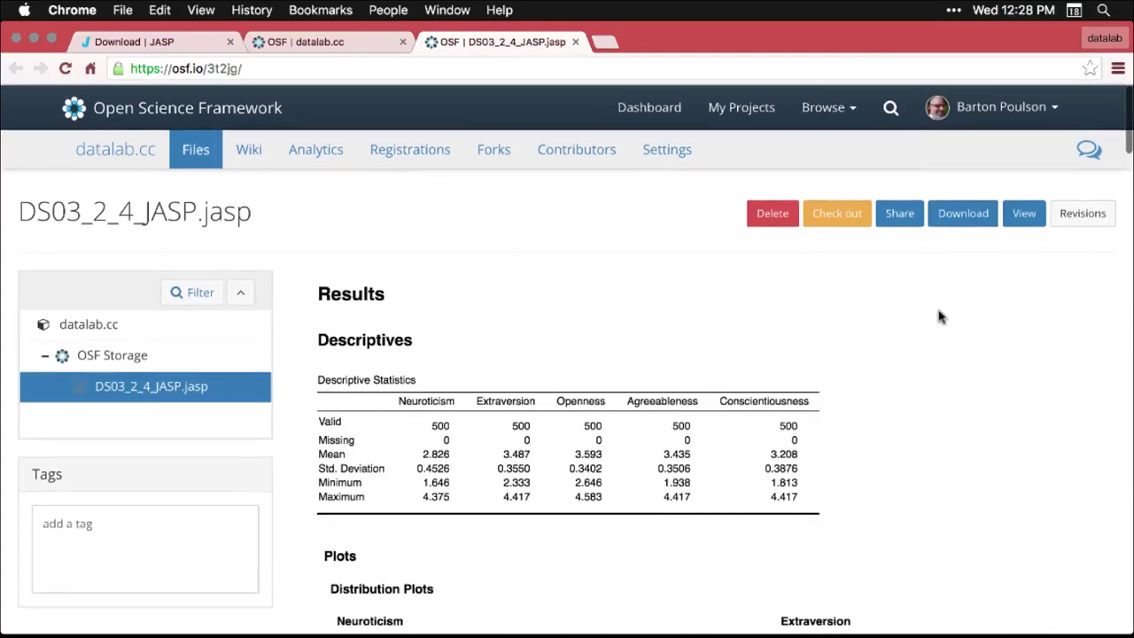